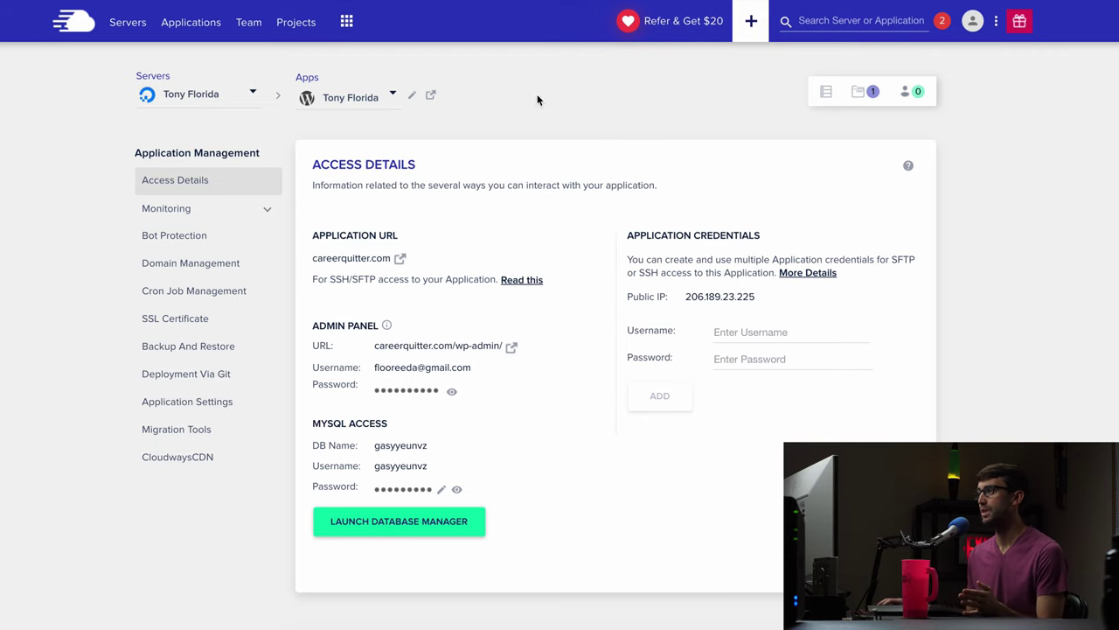
Open the Rackspace Email settings from the Cloudways Add-ons page.
click(348, 26)
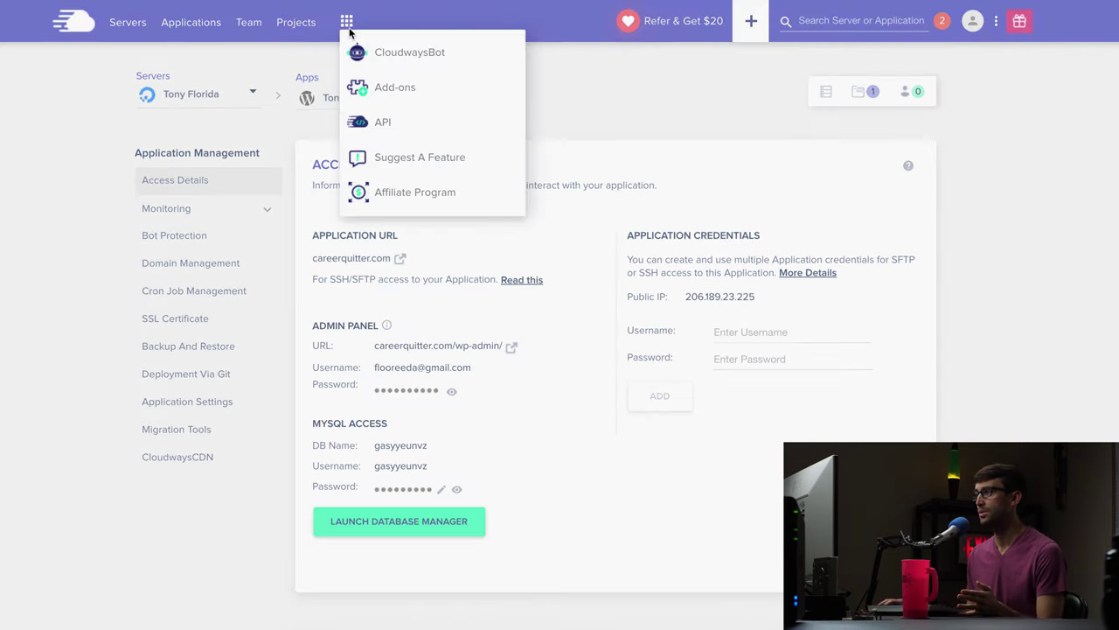
click(421, 89)
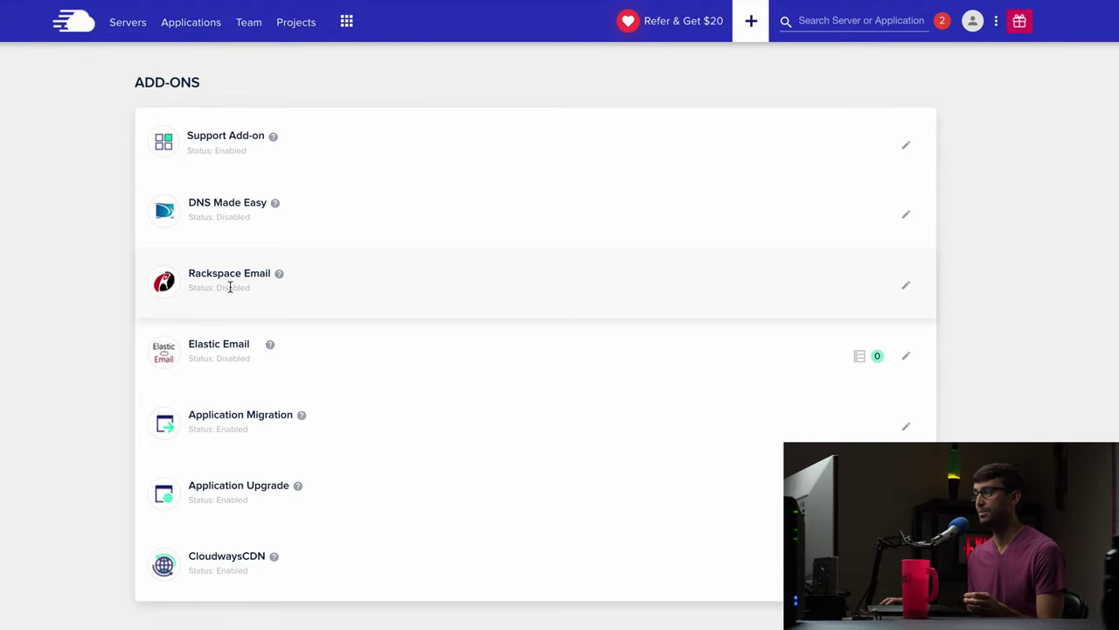
click(906, 285)
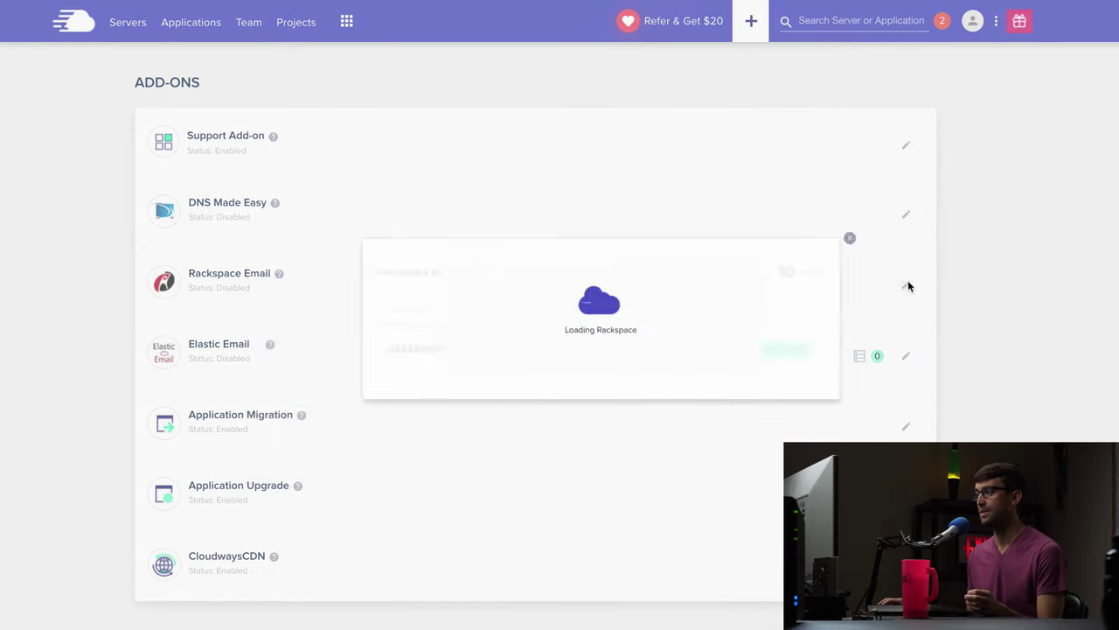
Enter the new mailbox's careerquitter.com email address and its password.
click(473, 333)
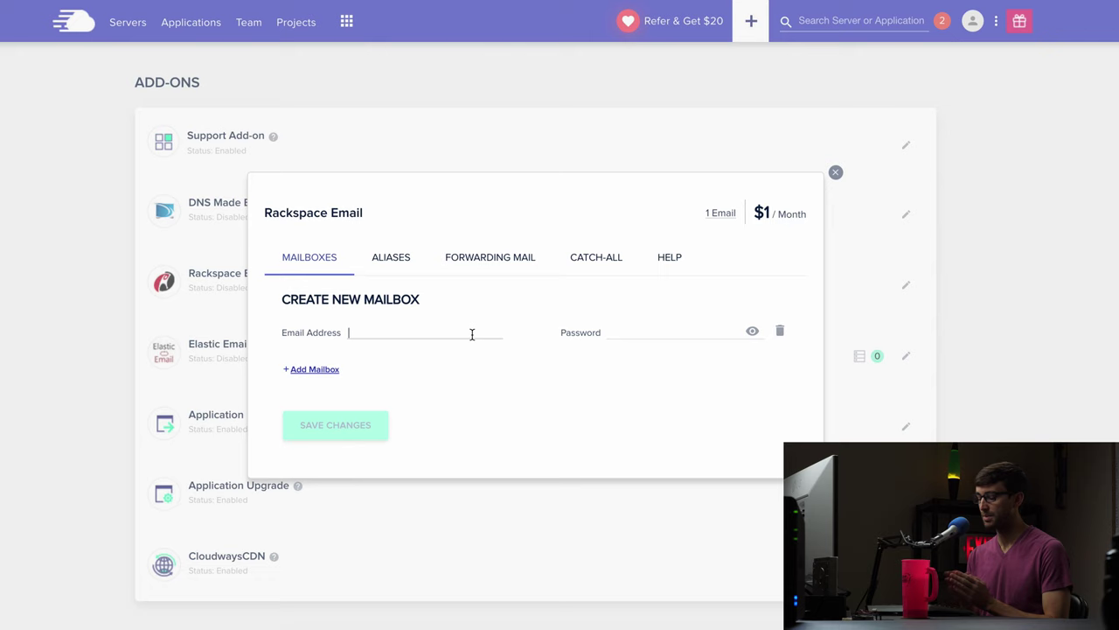
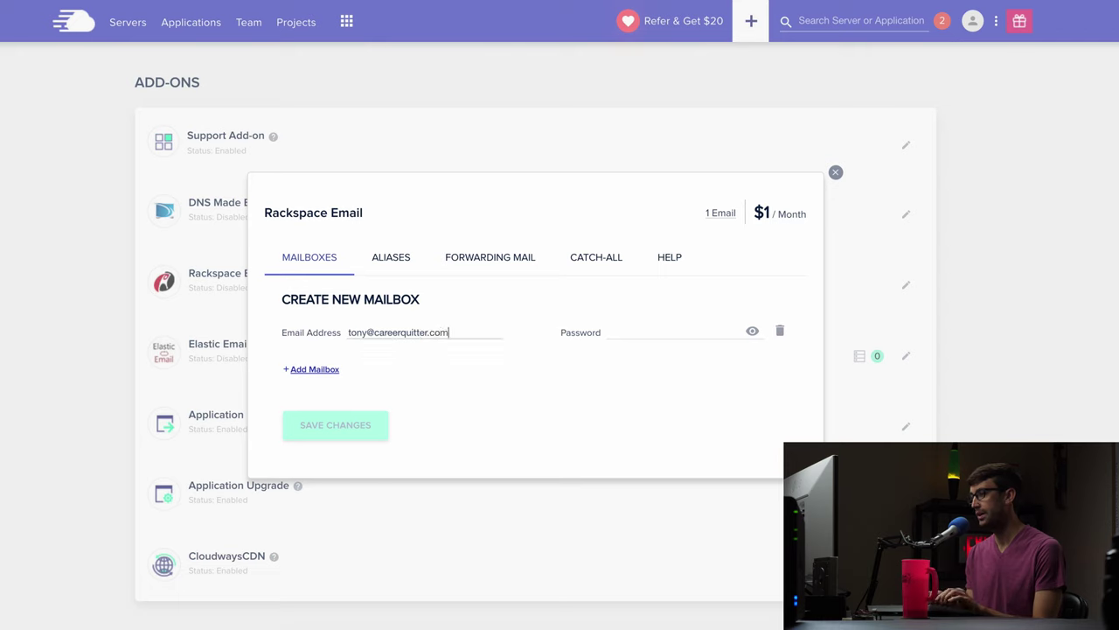
click(691, 328)
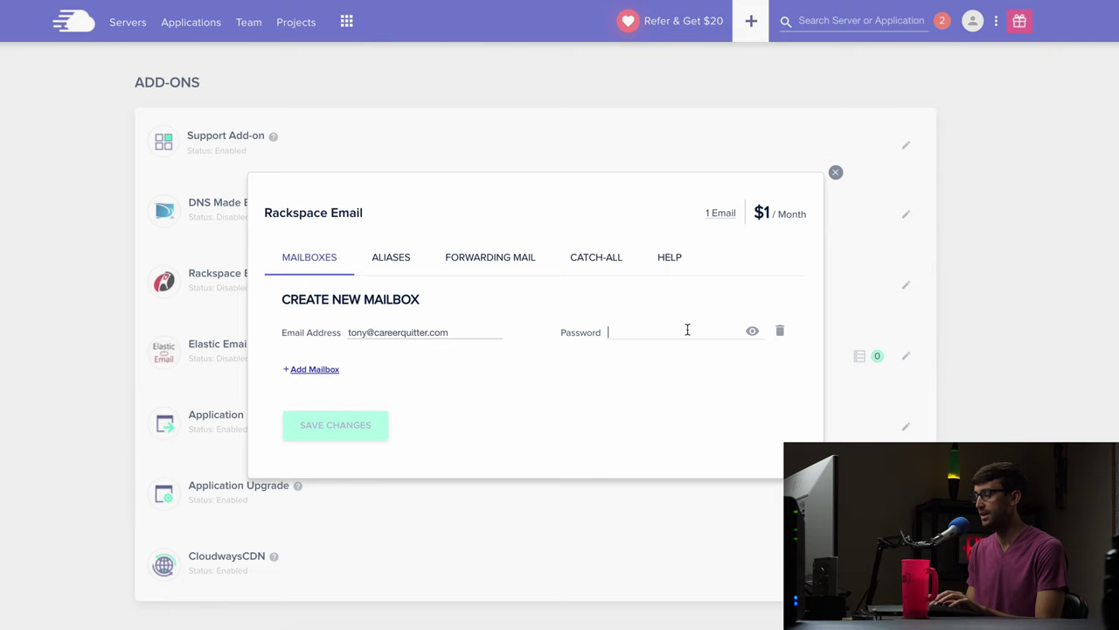
text(•••••)
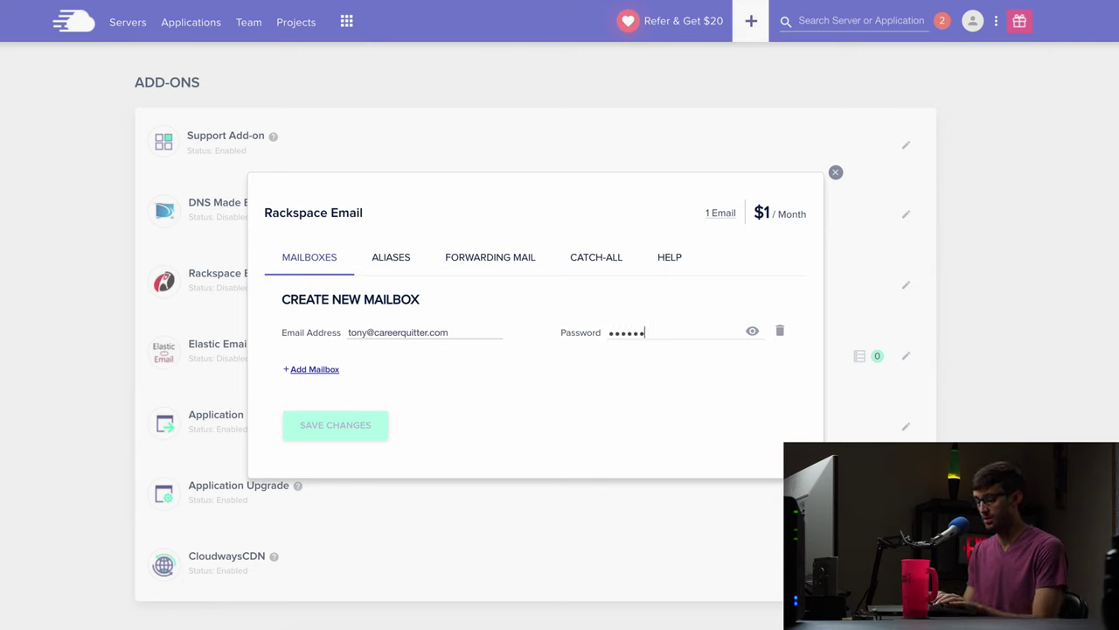
text(••••••••)
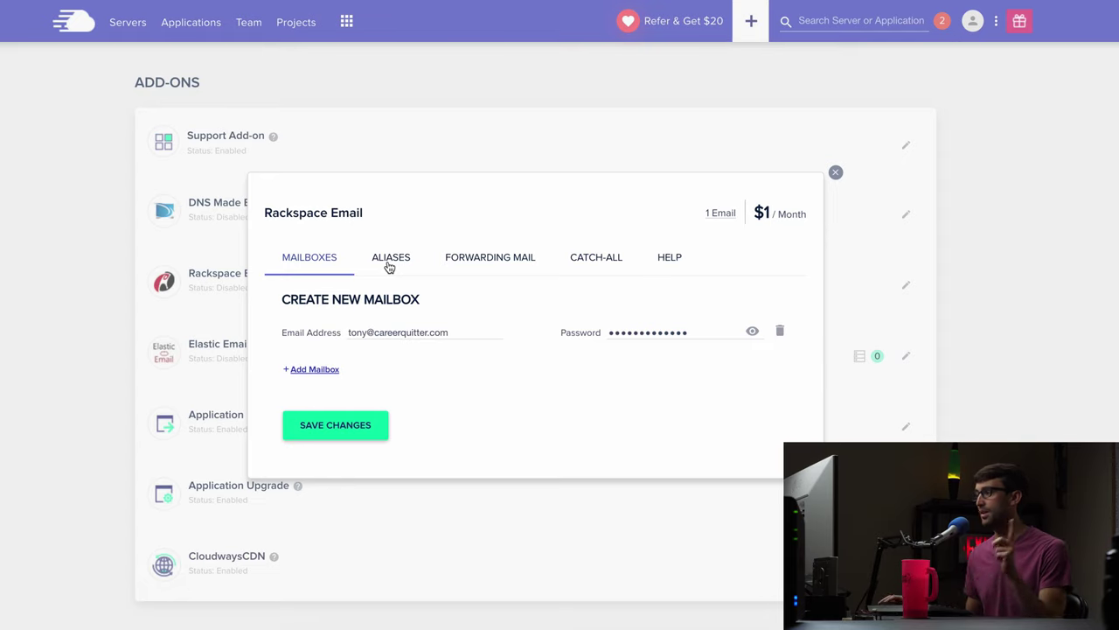
Save the new Rackspace mailbox and close the Rackspace Email window.
click(371, 429)
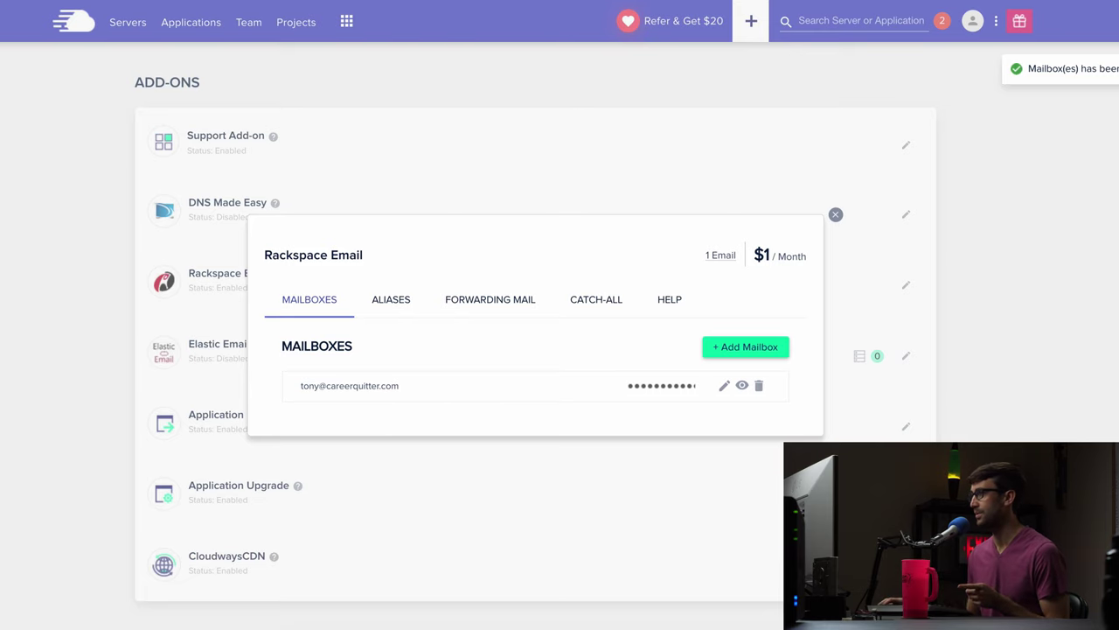
click(835, 214)
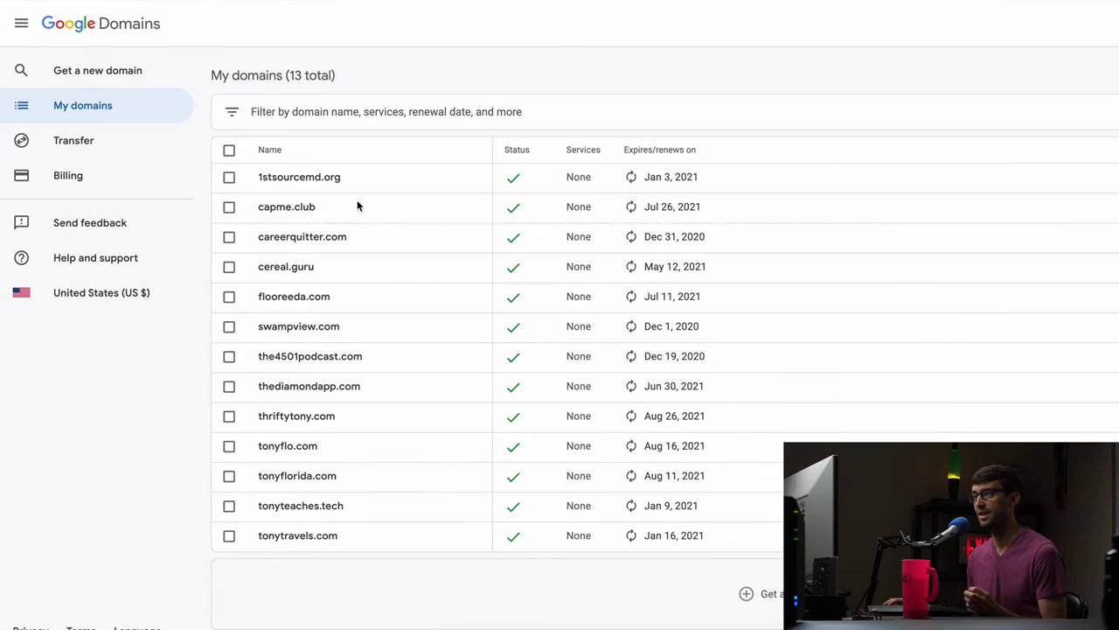
Open careerquitter.com's DNS page and scroll down to the custom resource records.
click(304, 238)
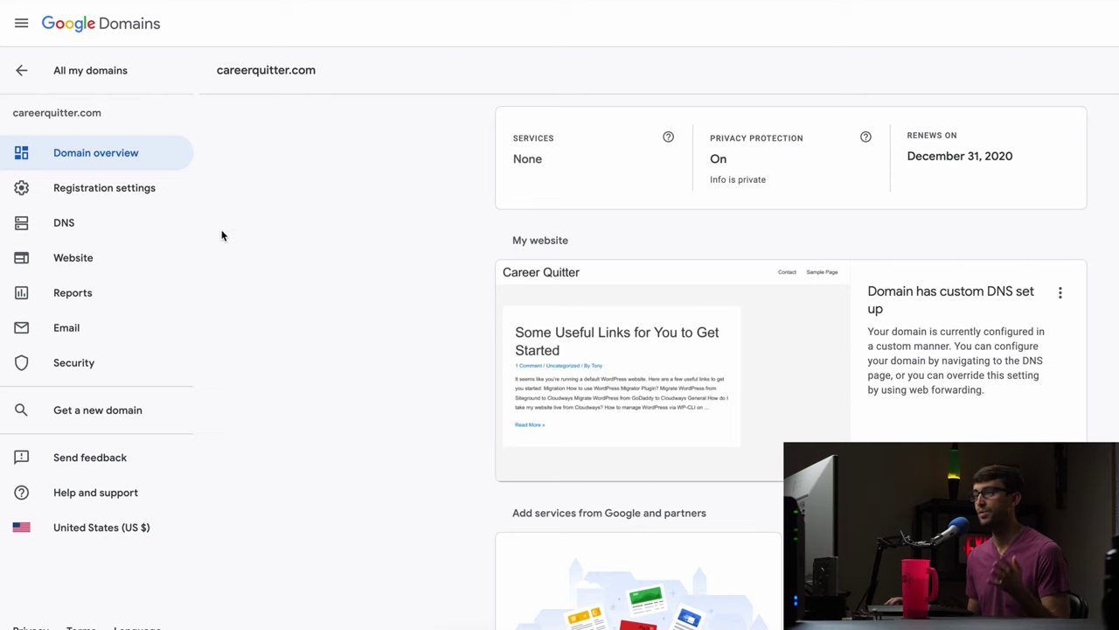
click(127, 227)
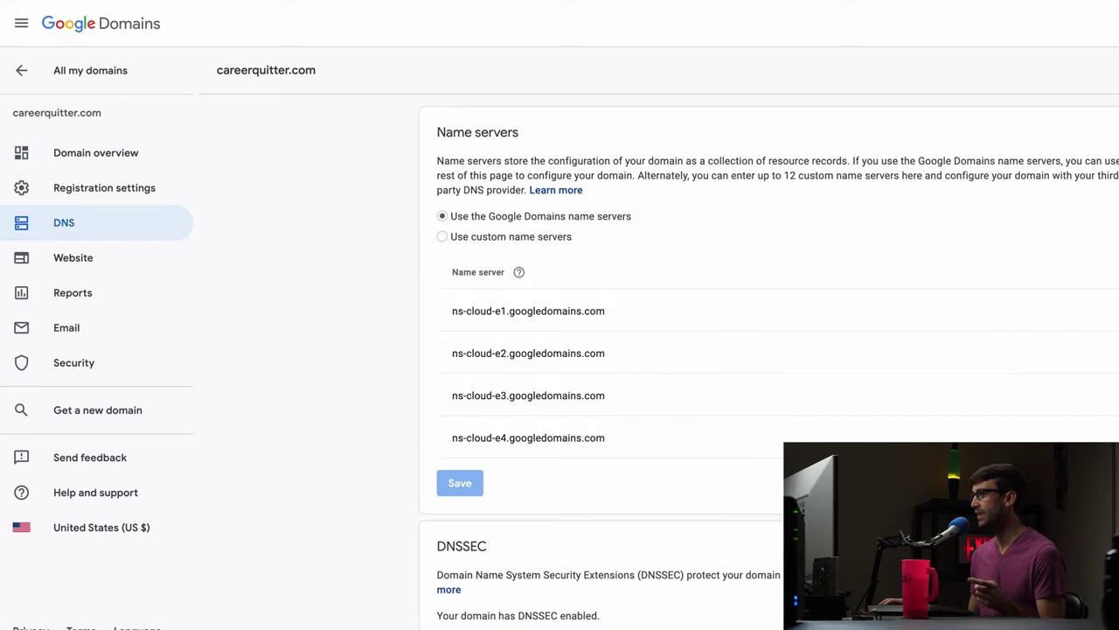
scroll(770, 349, down, 8)
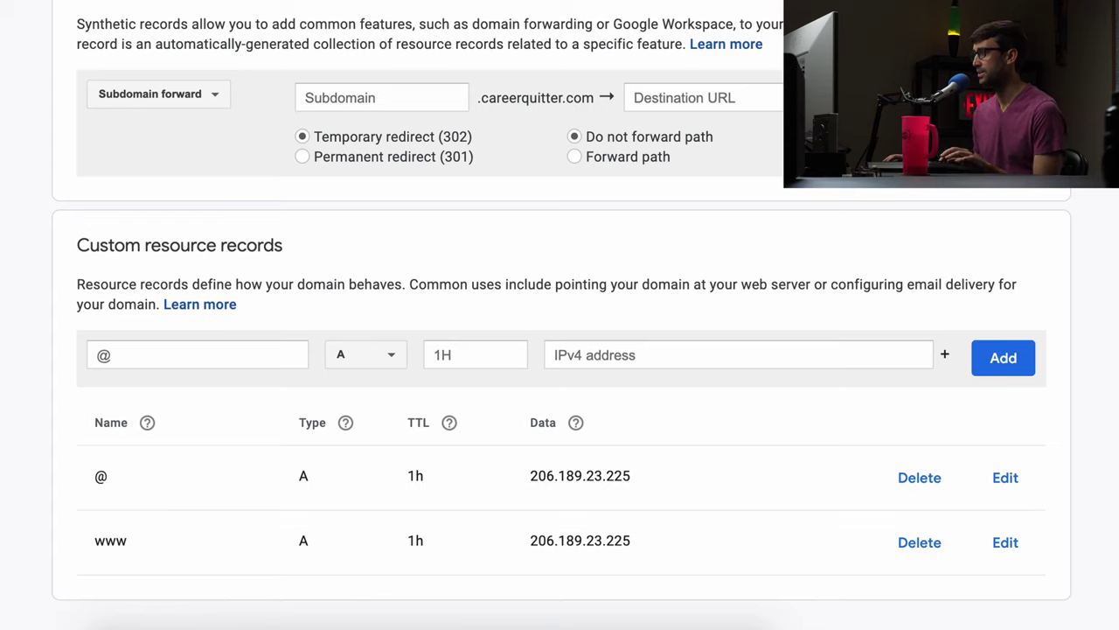
Add an MX record with mail servers 10 mx1.emailsrvr.com and 20 mx2.emailsrvr.com.
click(338, 367)
scroll(367, 402, down, 1)
click(362, 451)
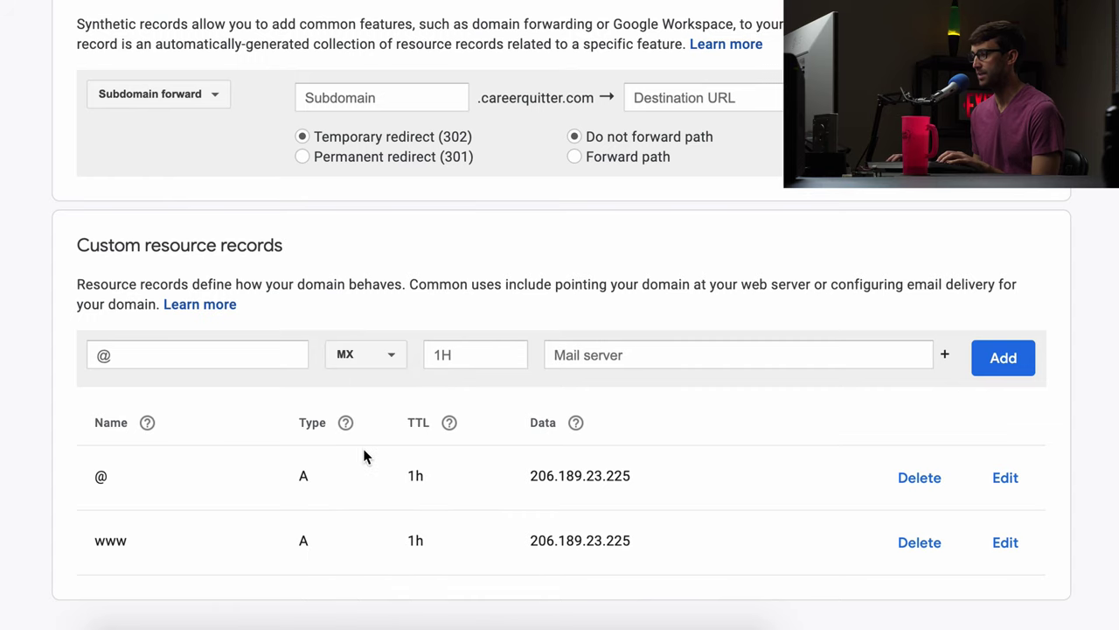
click(603, 357)
text(10 mx1.emailsrvr.com)
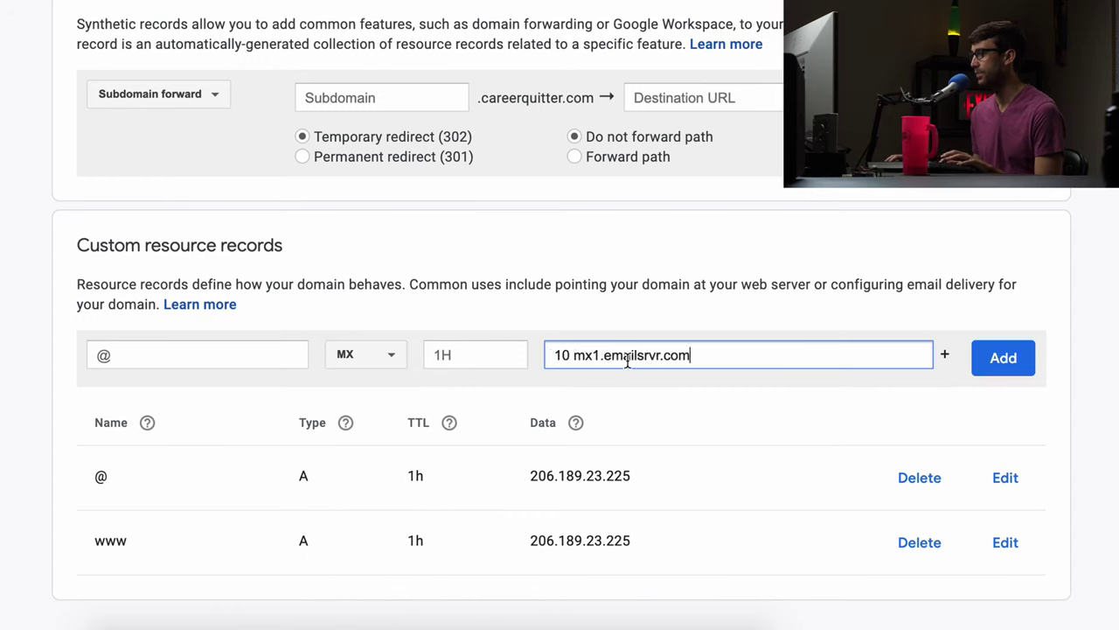
click(946, 357)
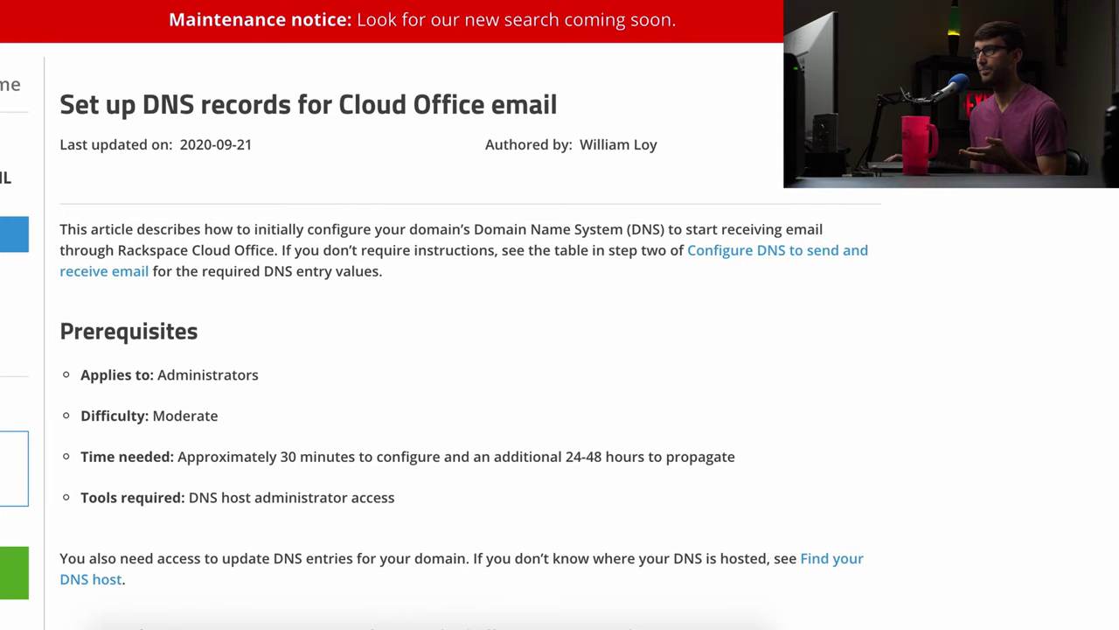
scroll(270, 189, down, 12)
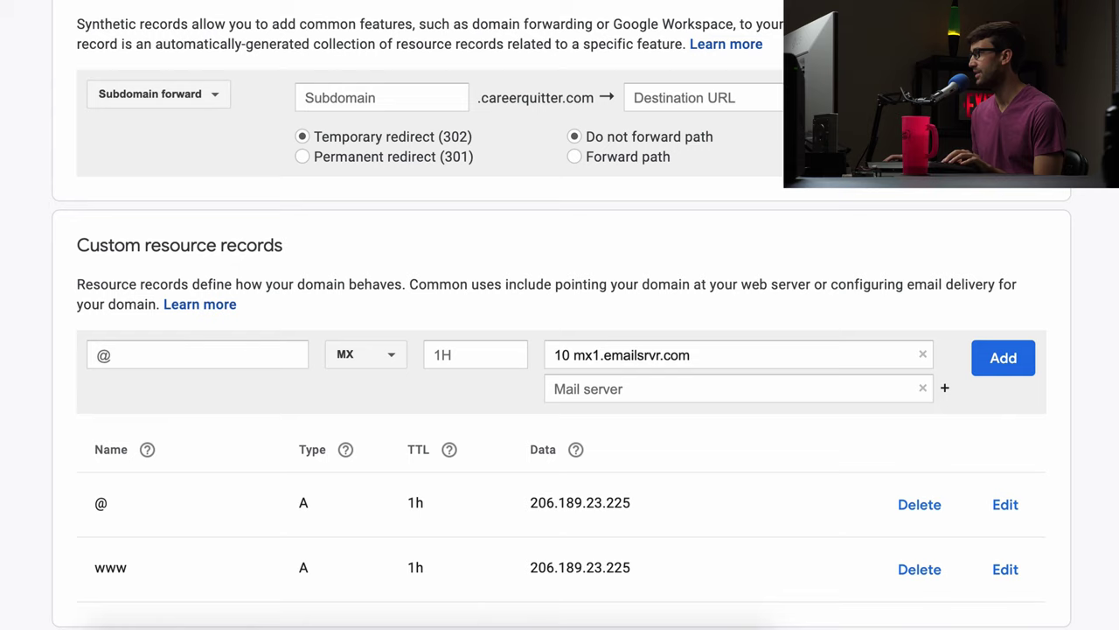
click(564, 392)
text(20 mx2.emailsrvr.com)
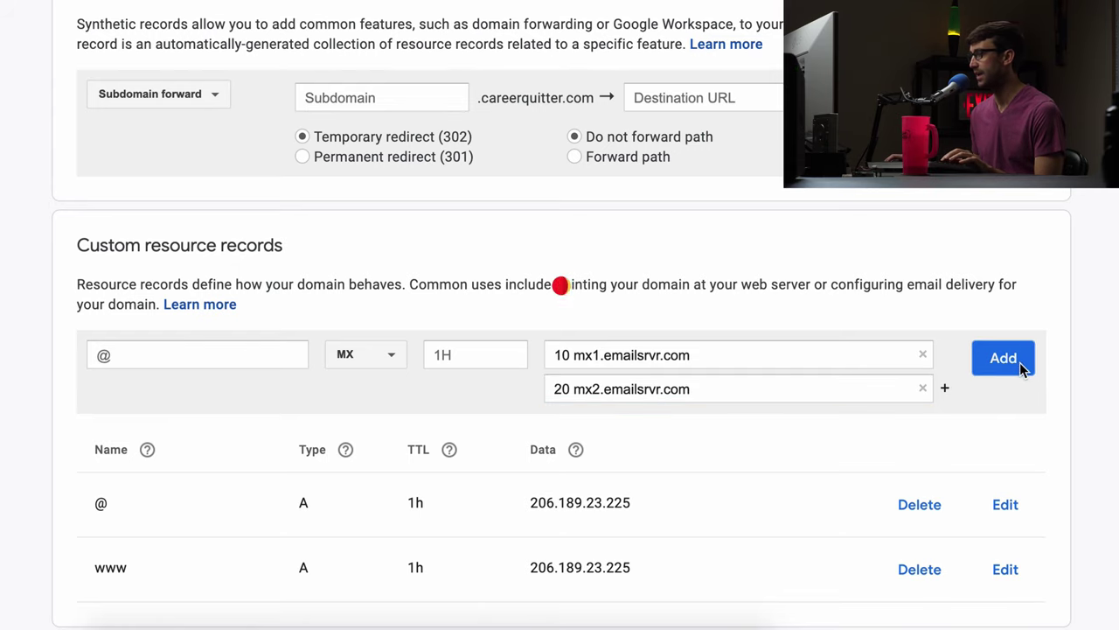
click(1001, 361)
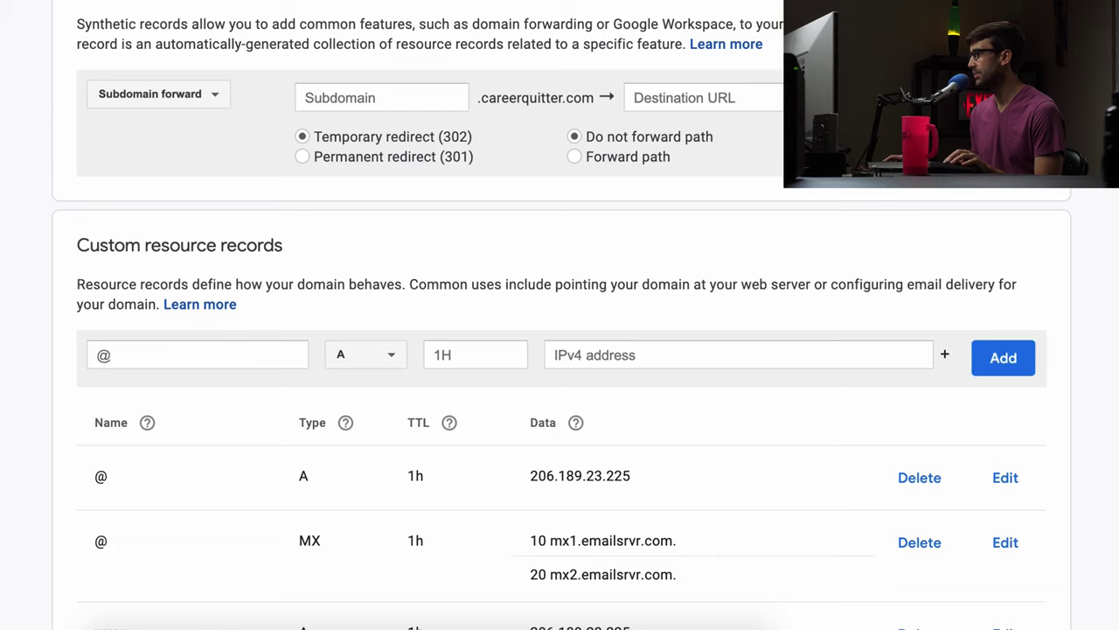
Add a TXT record for @ with the SPF value "v=spf1 include:emailsrvr.com ~all".
click(374, 360)
scroll(371, 472, down, 1)
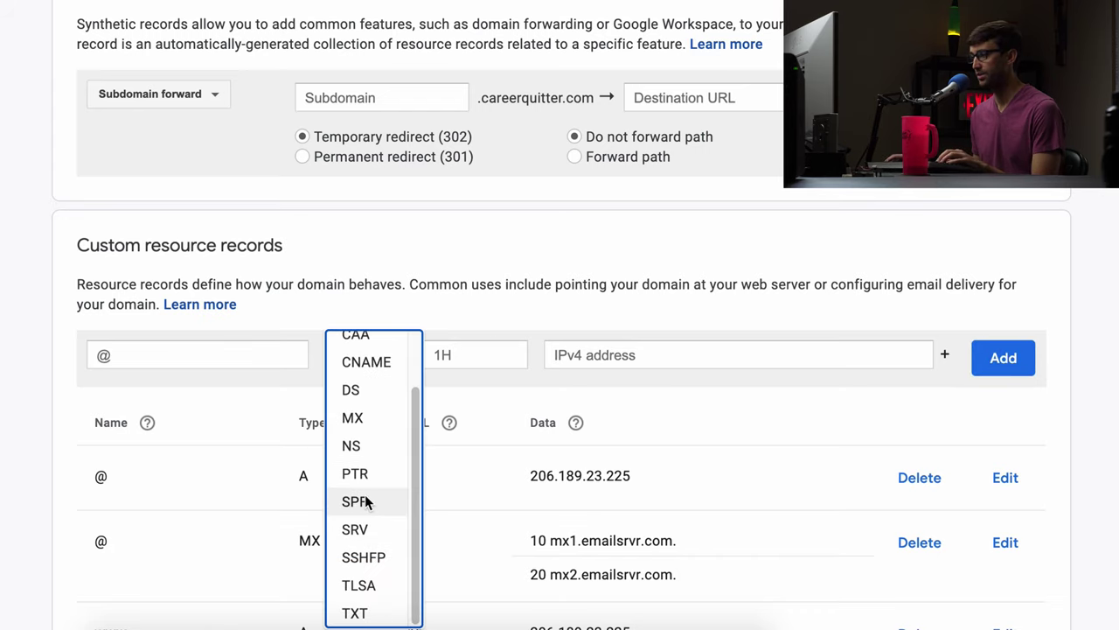
click(354, 613)
click(627, 357)
text(v=spf1 include:emailsrvr.com ~all)
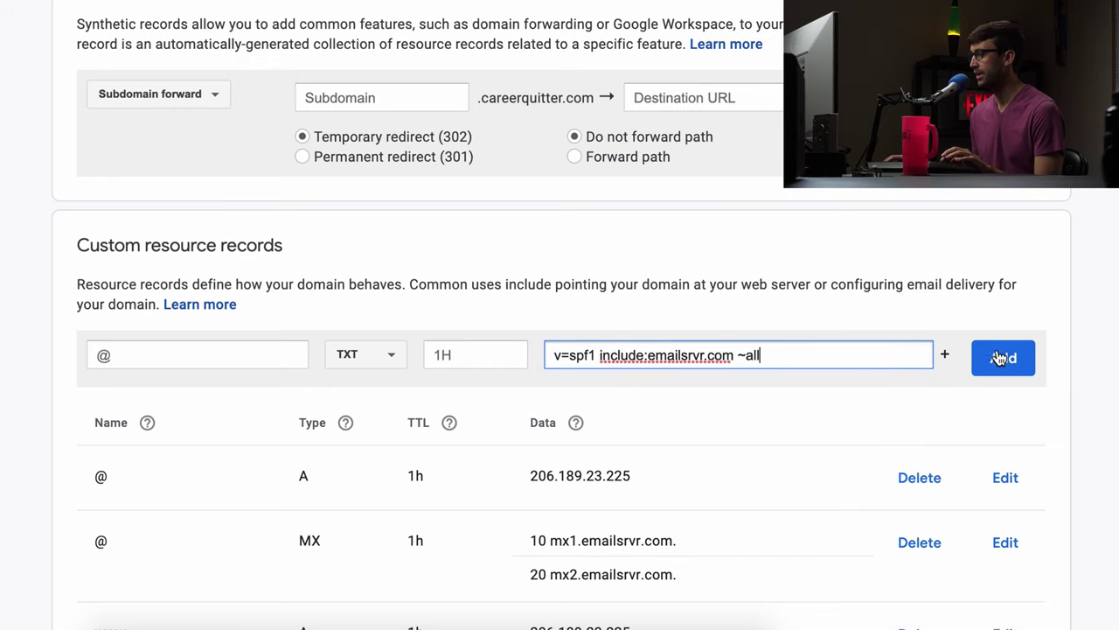
click(999, 359)
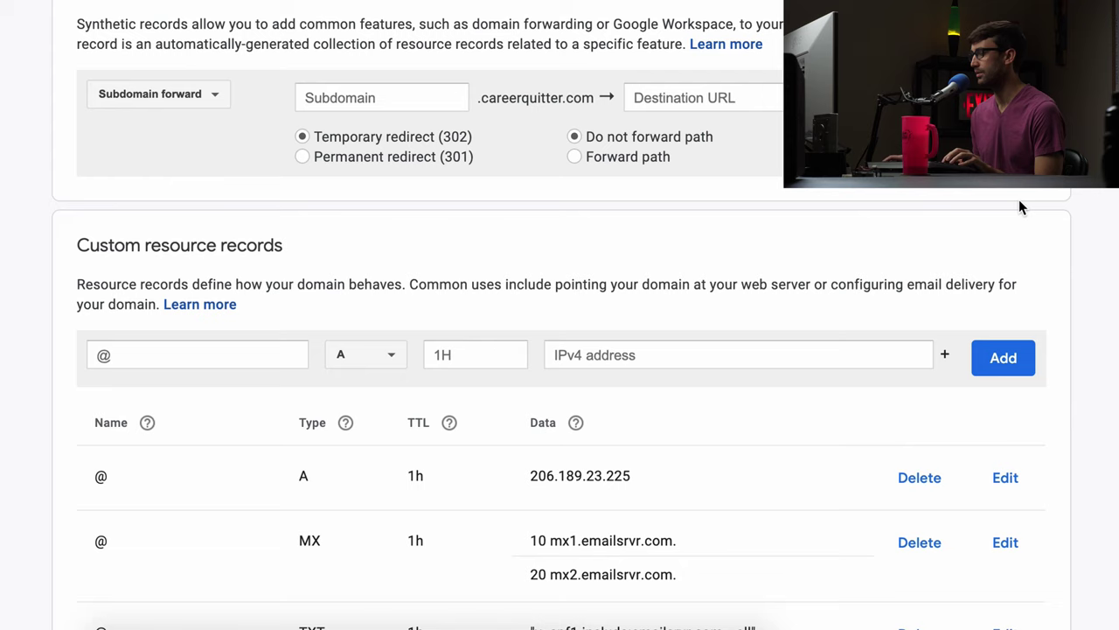
Add a CNAME record named autodiscover pointing to autodiscover.emailsrvr.com, fixing the duplicated data.
click(385, 360)
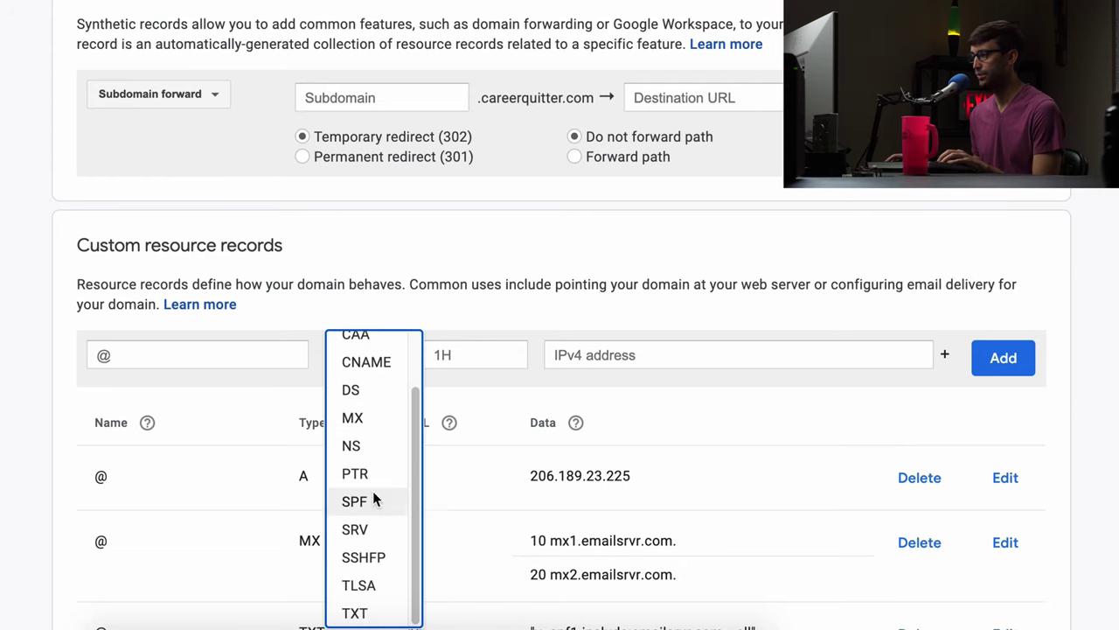
click(366, 361)
click(637, 354)
text(autodiscover autodiscover.emailsrvr.com)
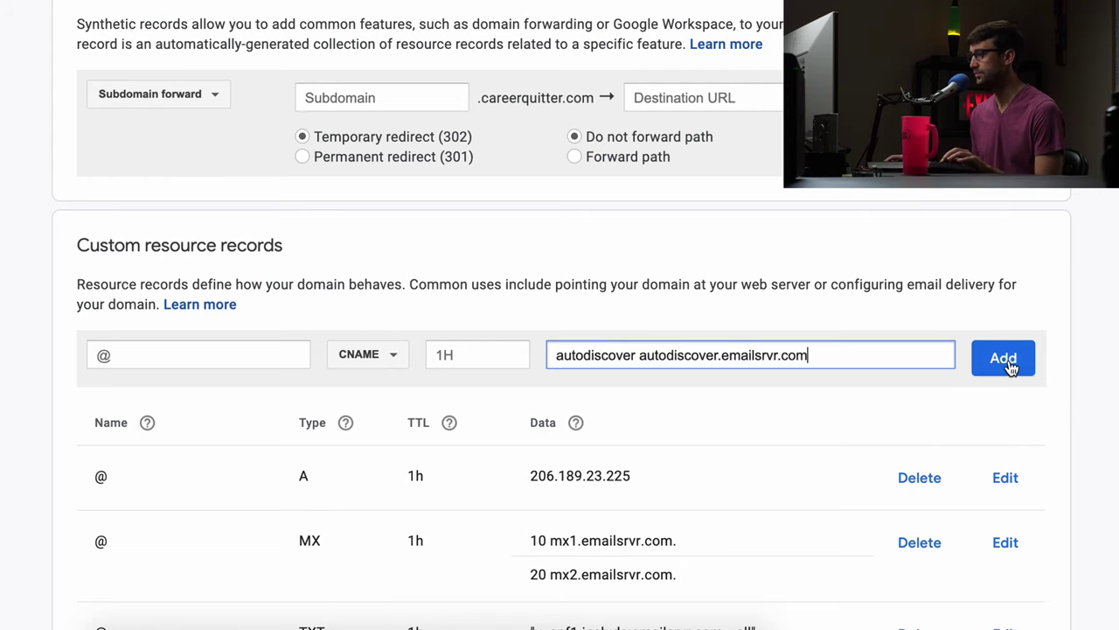
click(1011, 367)
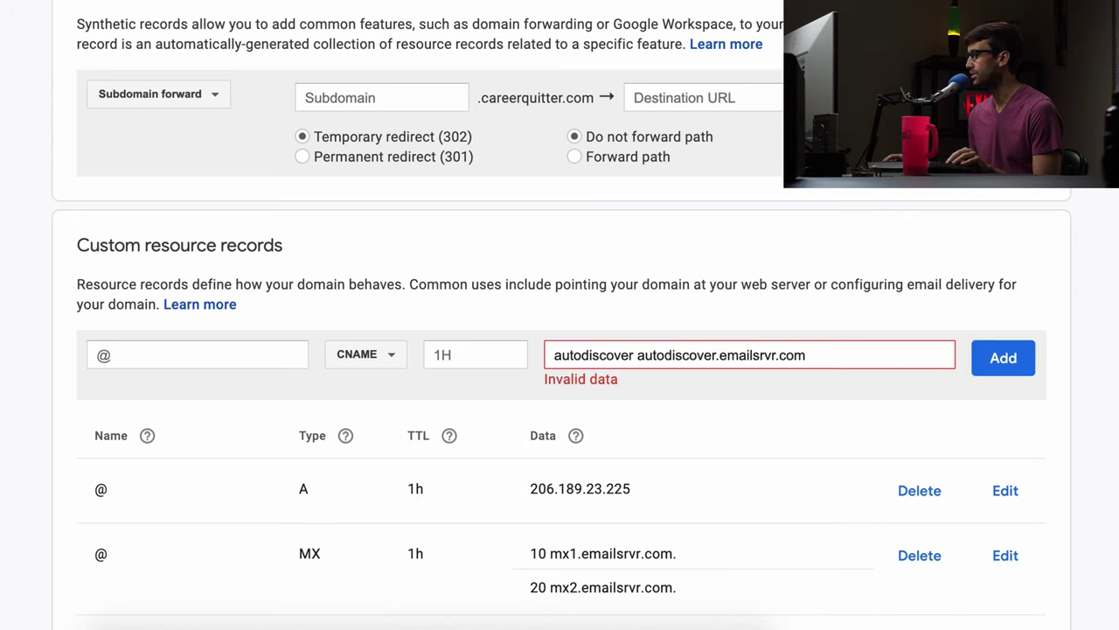
double_click(592, 355)
key(BackSpace)
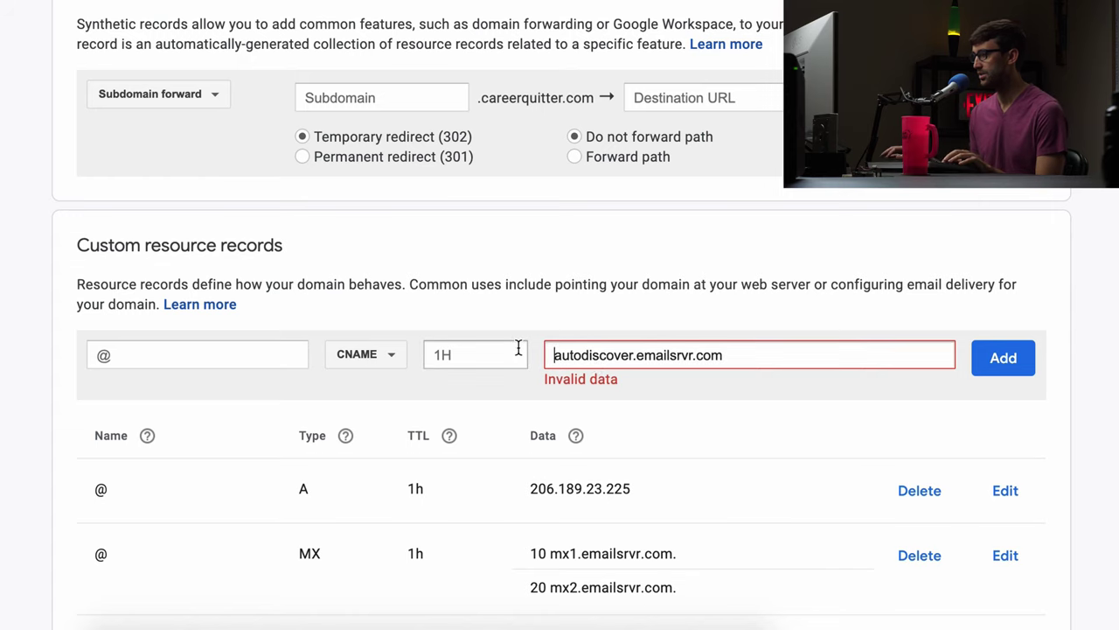
click(245, 355)
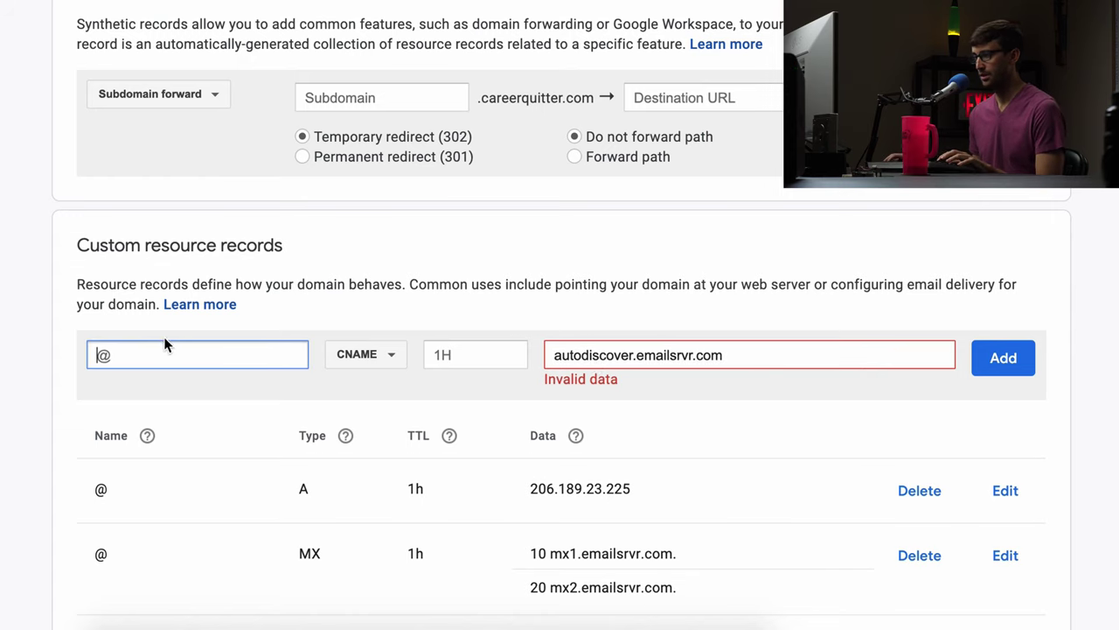
text(autodiscover)
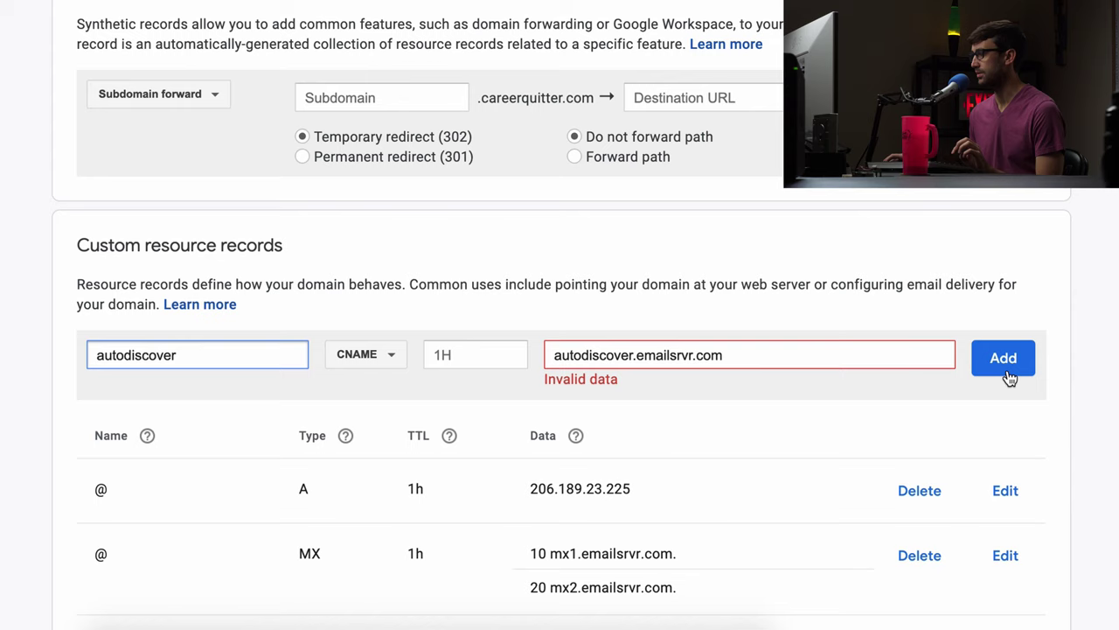
click(1006, 368)
scroll(1017, 343, down, 2)
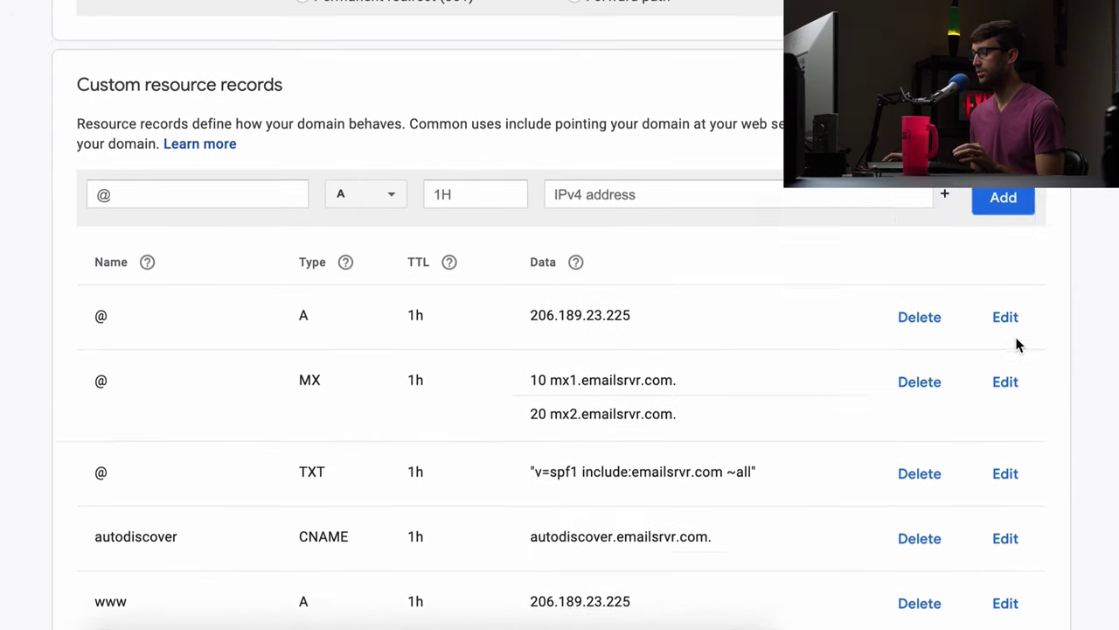
scroll(1017, 343, down, 1)
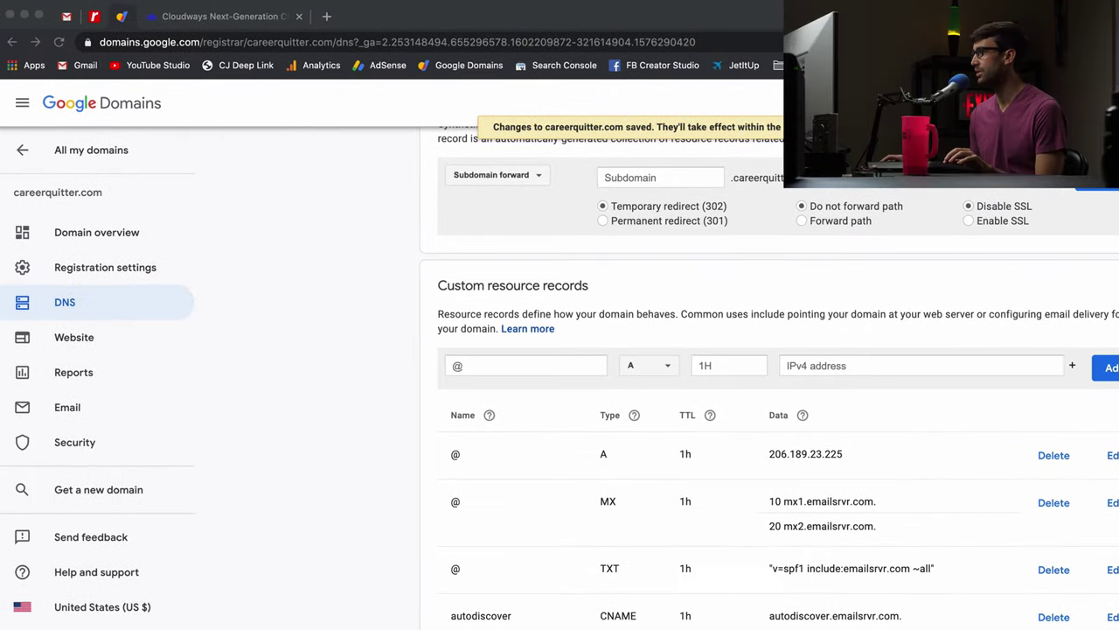
Load the cloudways.mymailsrvr.com webmail login page in a new tab.
click(333, 17)
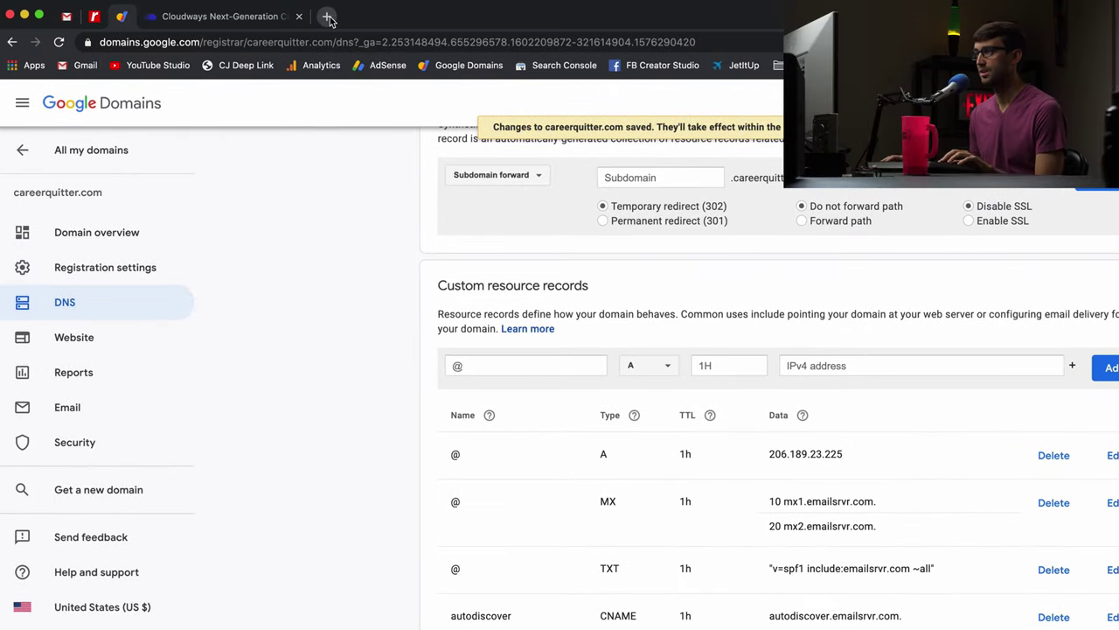
text(https://cloudways.mymailsrvr.com/)
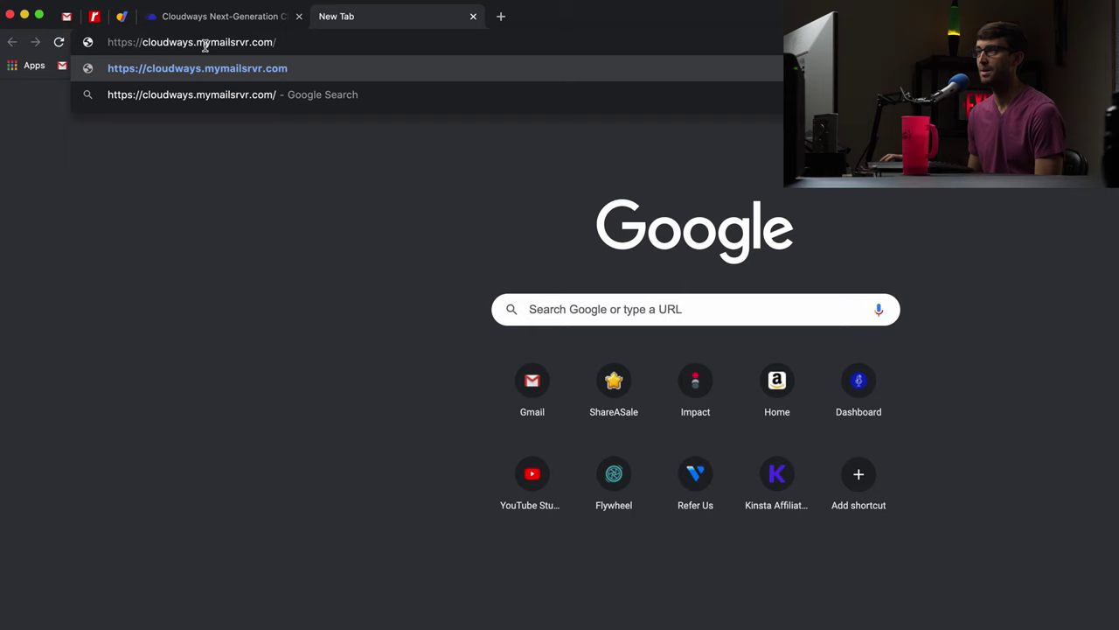
click(293, 67)
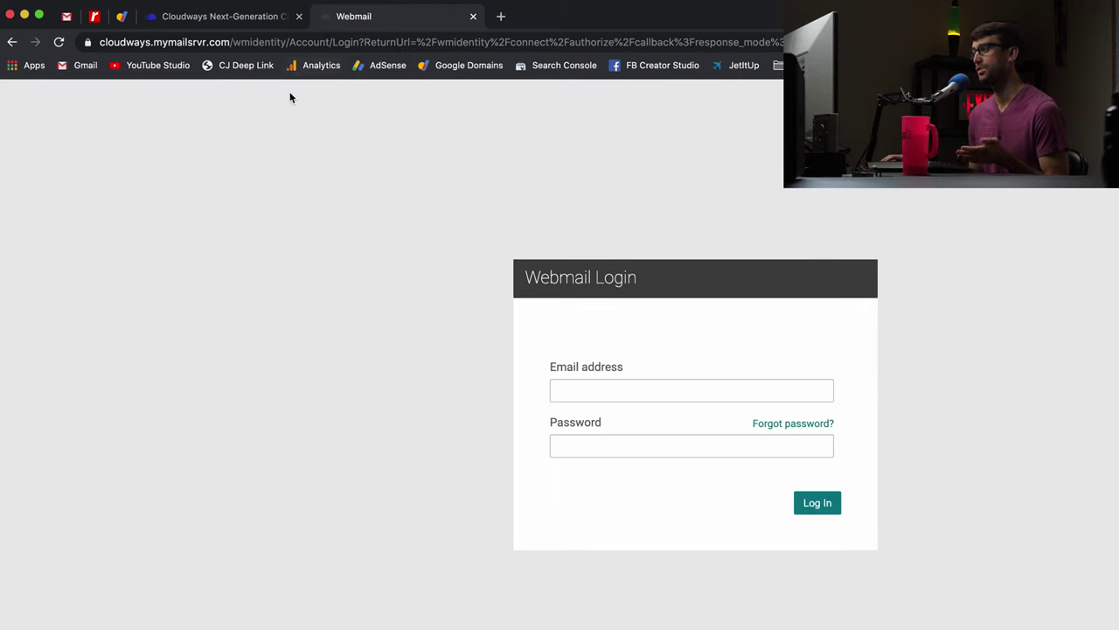
Sign in with the mailbox's email address and password, then move webmail into its own window.
click(652, 393)
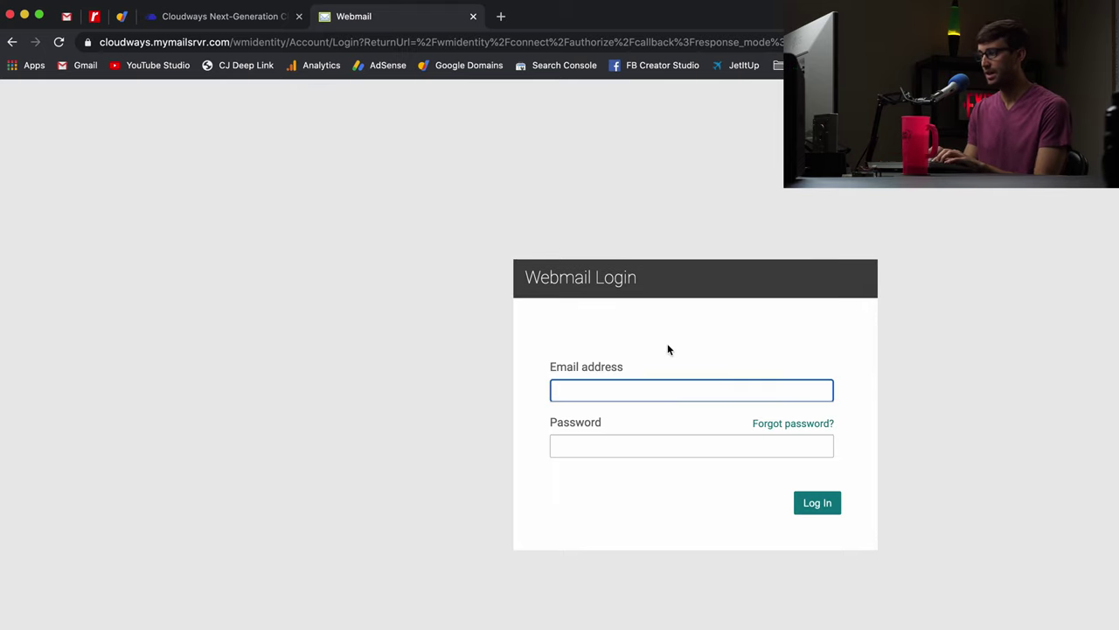
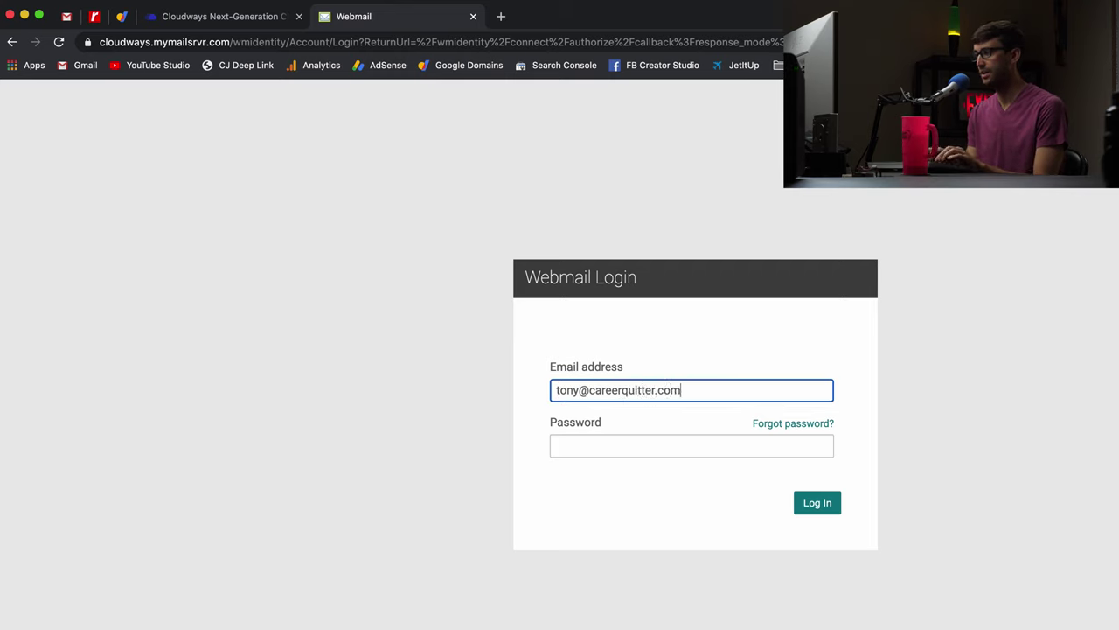
click(557, 446)
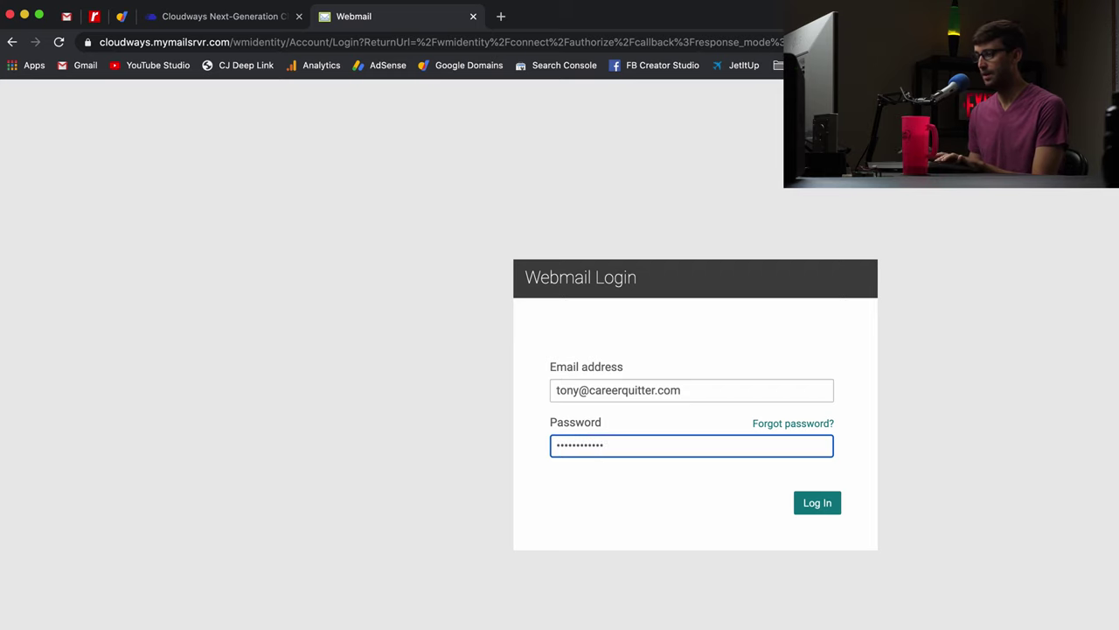
click(801, 505)
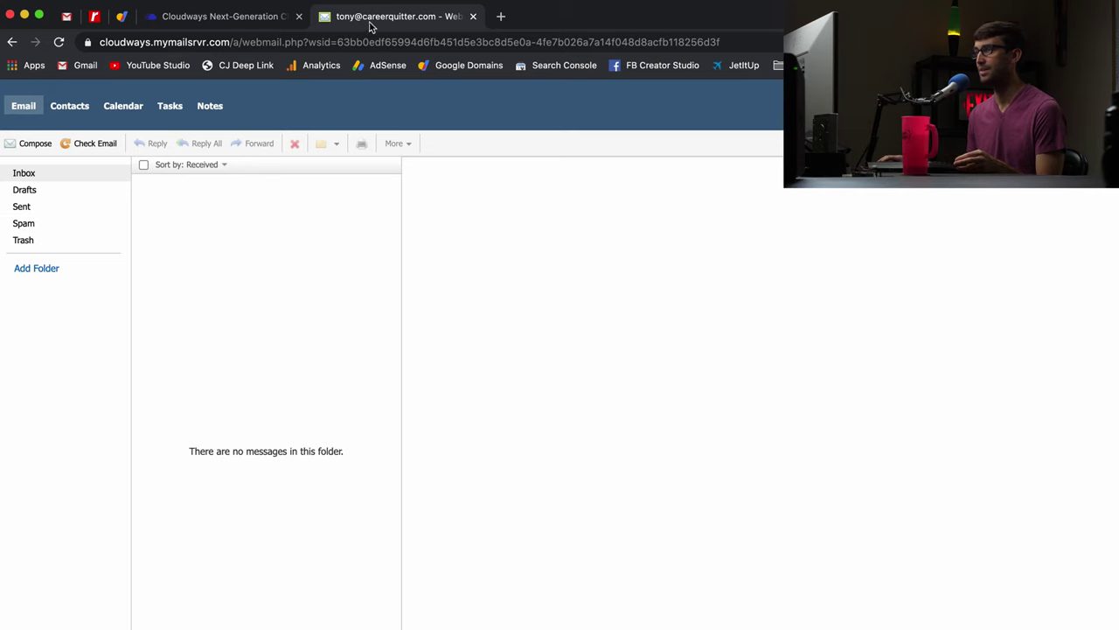
drag(372, 19, 217, 39)
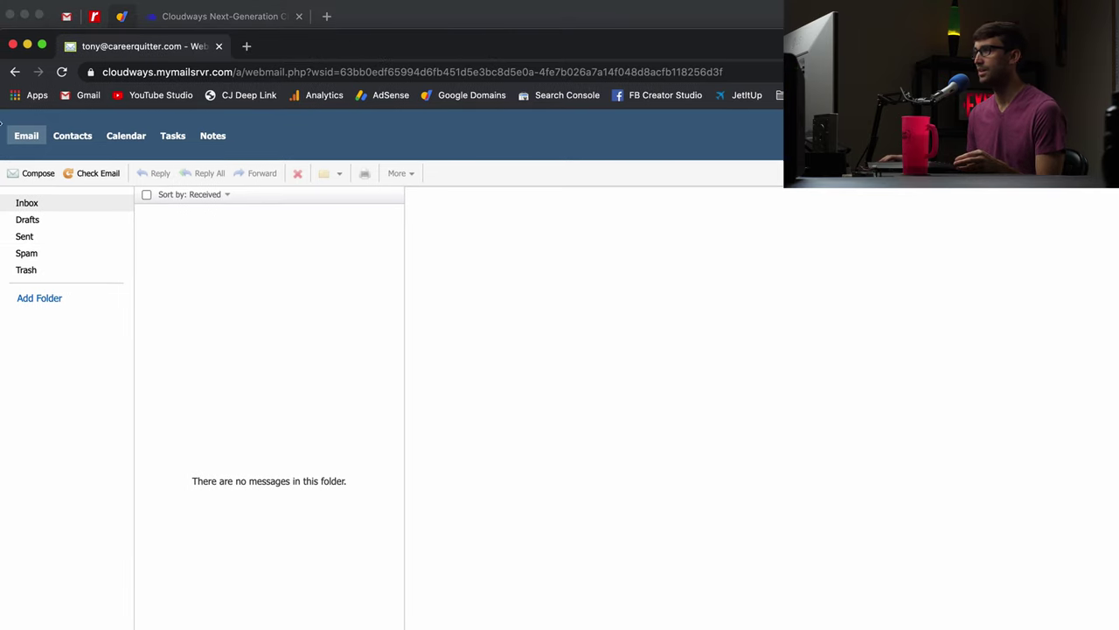
Arrange Gmail and webmail side by side and check the Hey there! draft's recipient.
drag(149, 46, 788, 16)
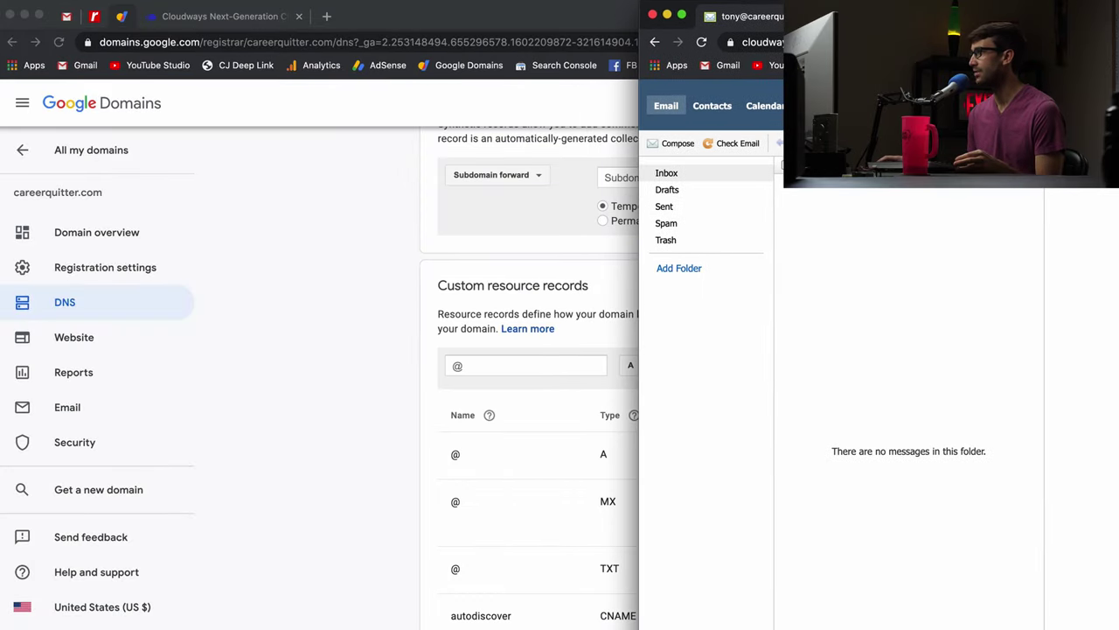
click(75, 18)
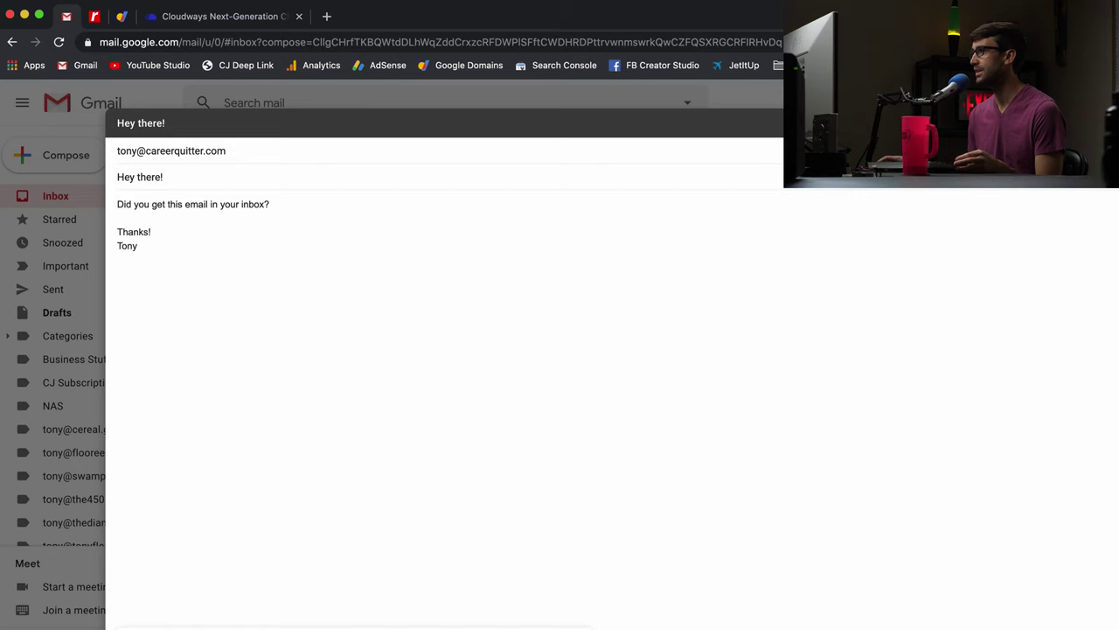
drag(1117, 14, 648, 34)
click(652, 26)
click(192, 182)
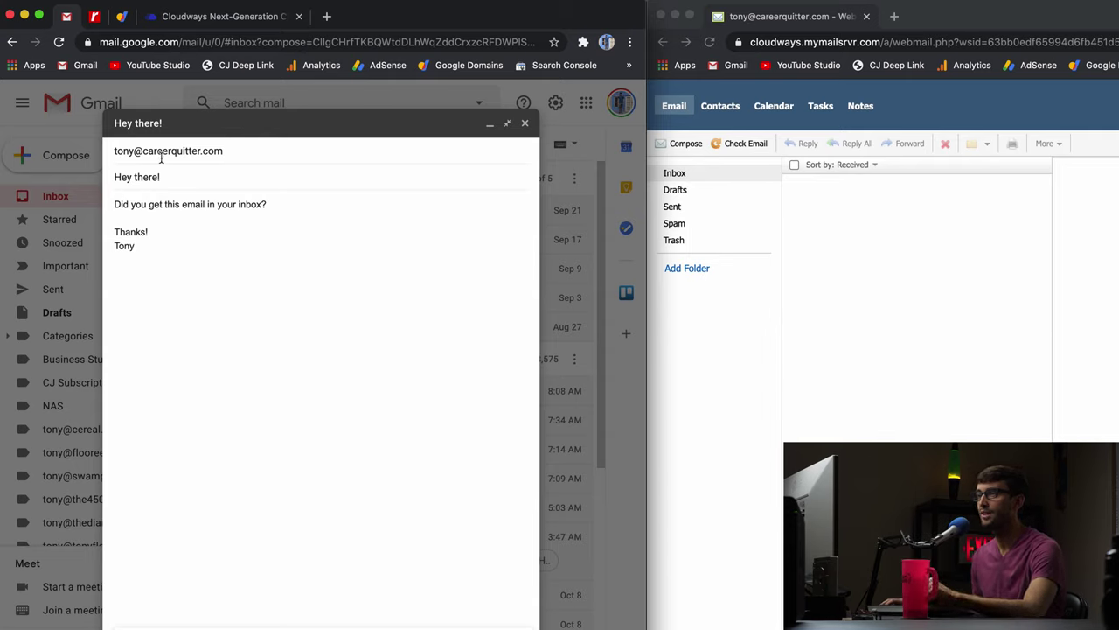
click(158, 155)
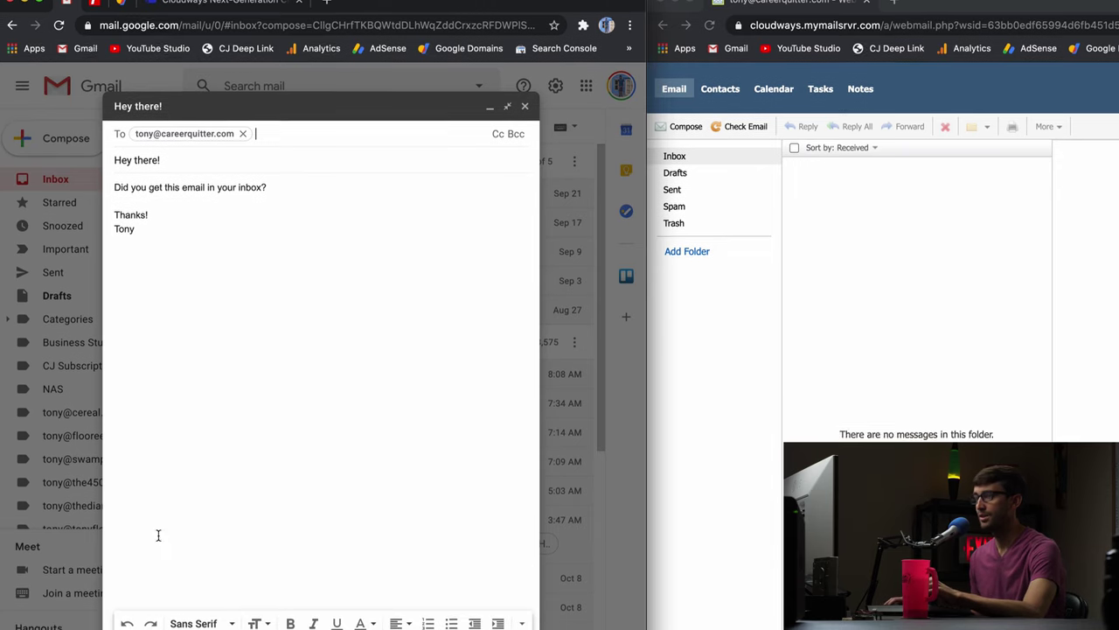
Send the Hey there! email from Gmail, then refresh webmail and open it.
click(141, 600)
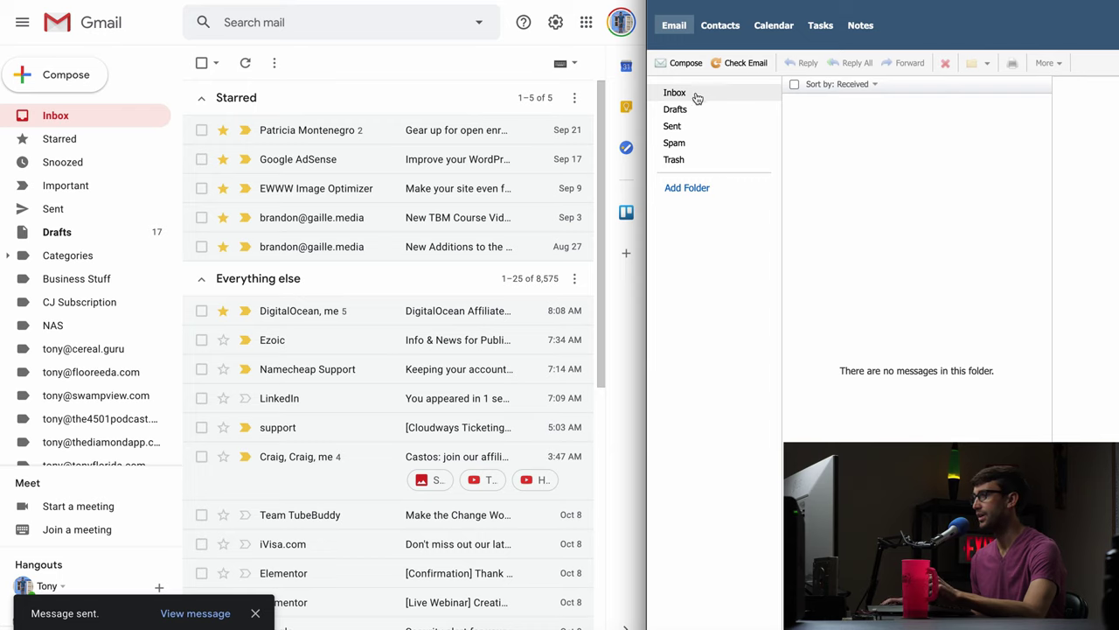
click(736, 64)
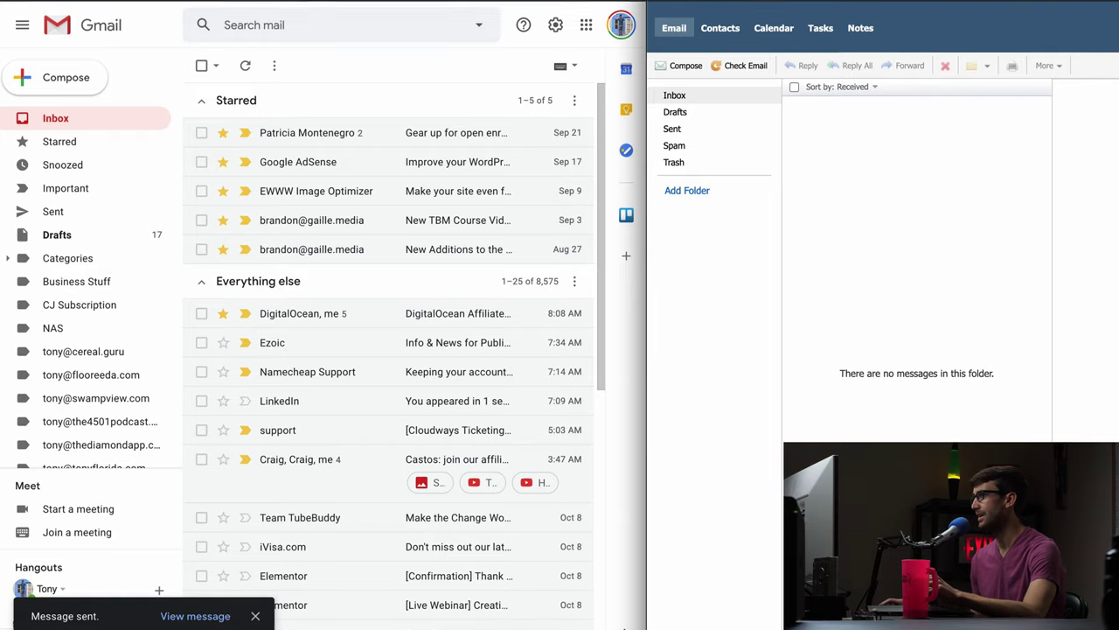
click(710, 29)
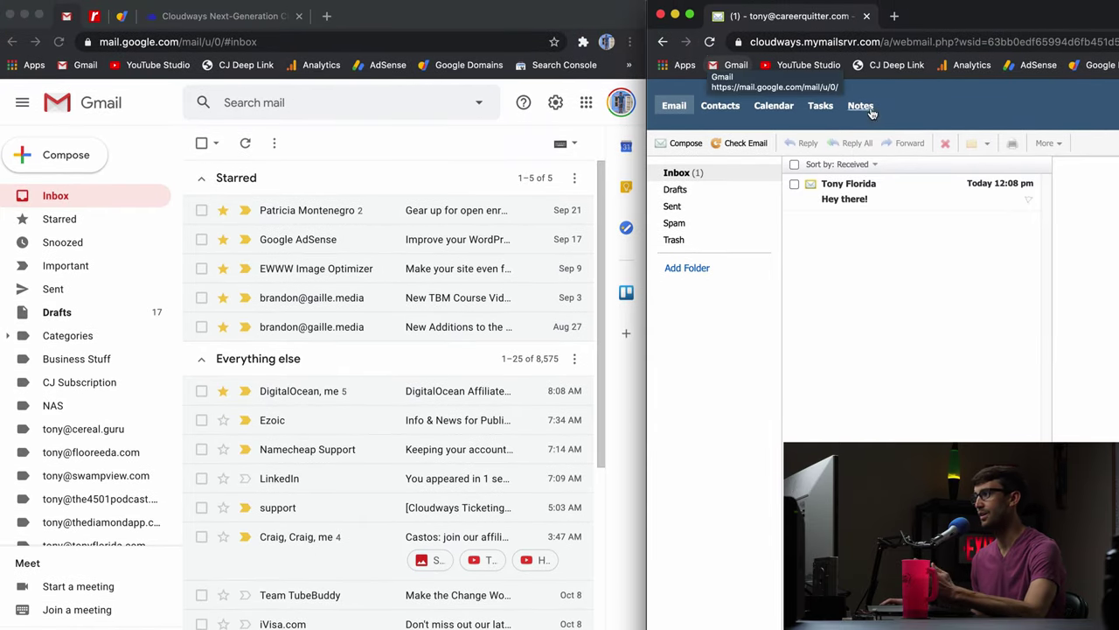
click(896, 197)
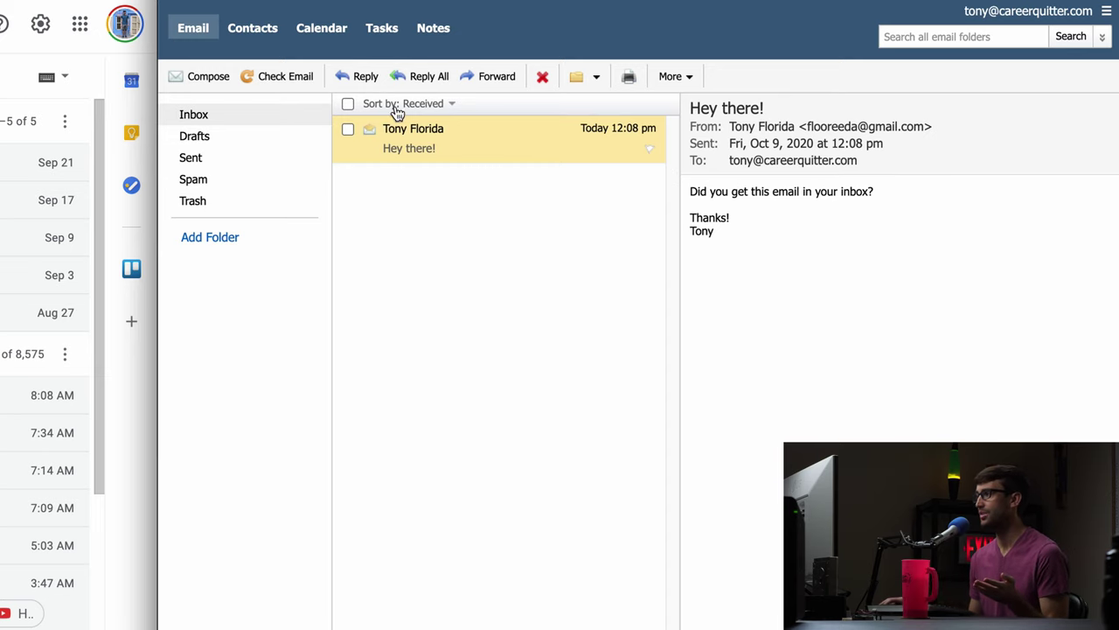
Reply 'Hey di got it. Did you get my email?' and view the thread in Gmail.
click(417, 78)
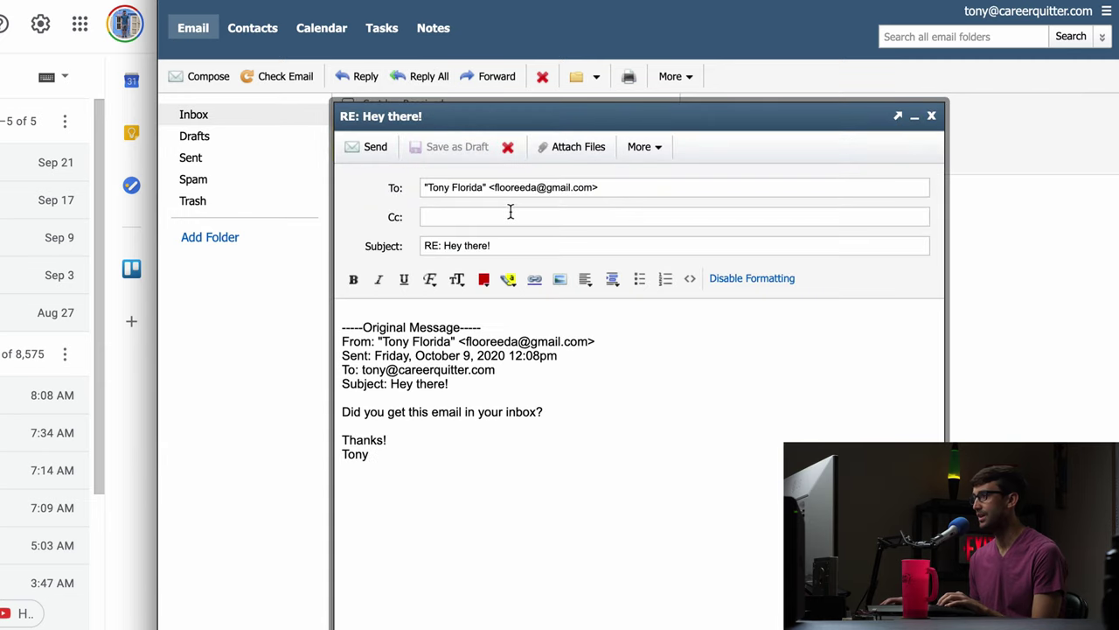
text(Hey di)
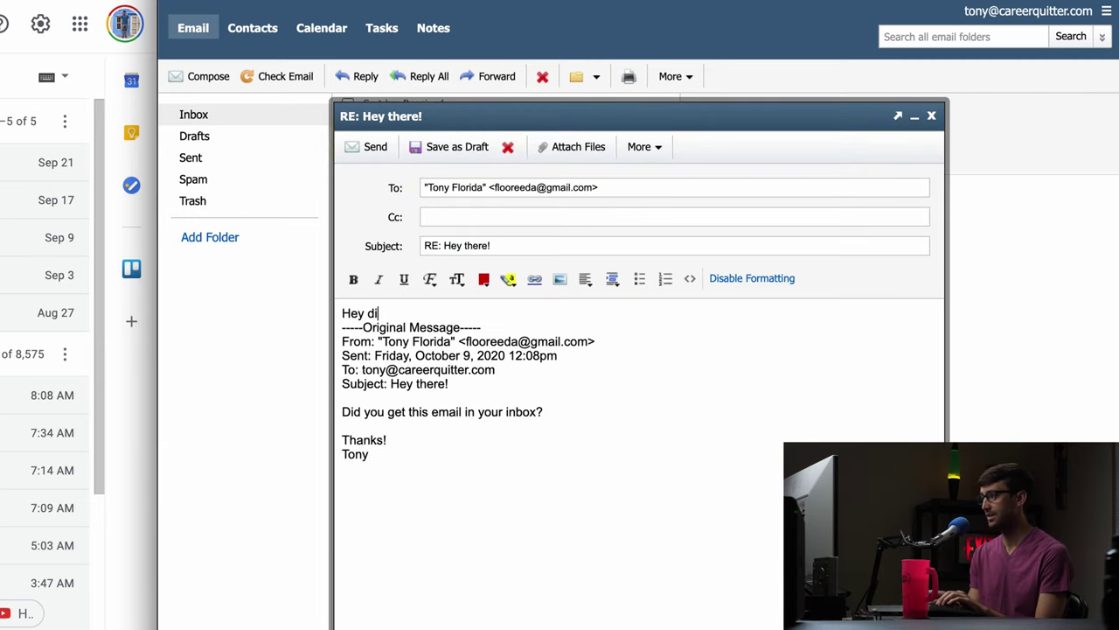
key(BackSpace)
key(BackSpace)
text(I got it)
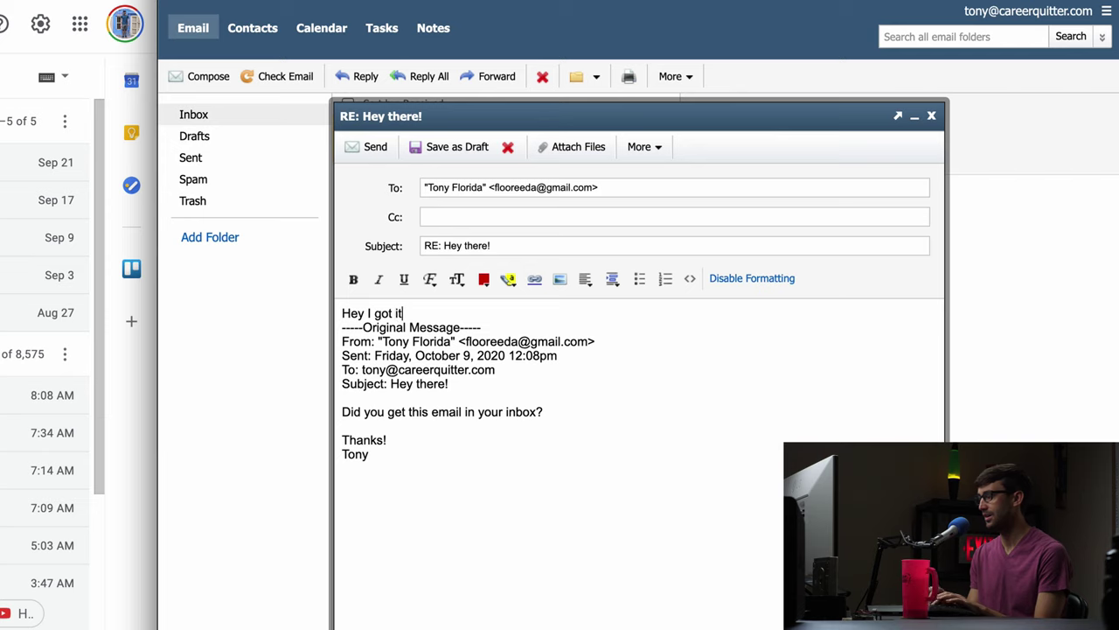
text(. Did yo)
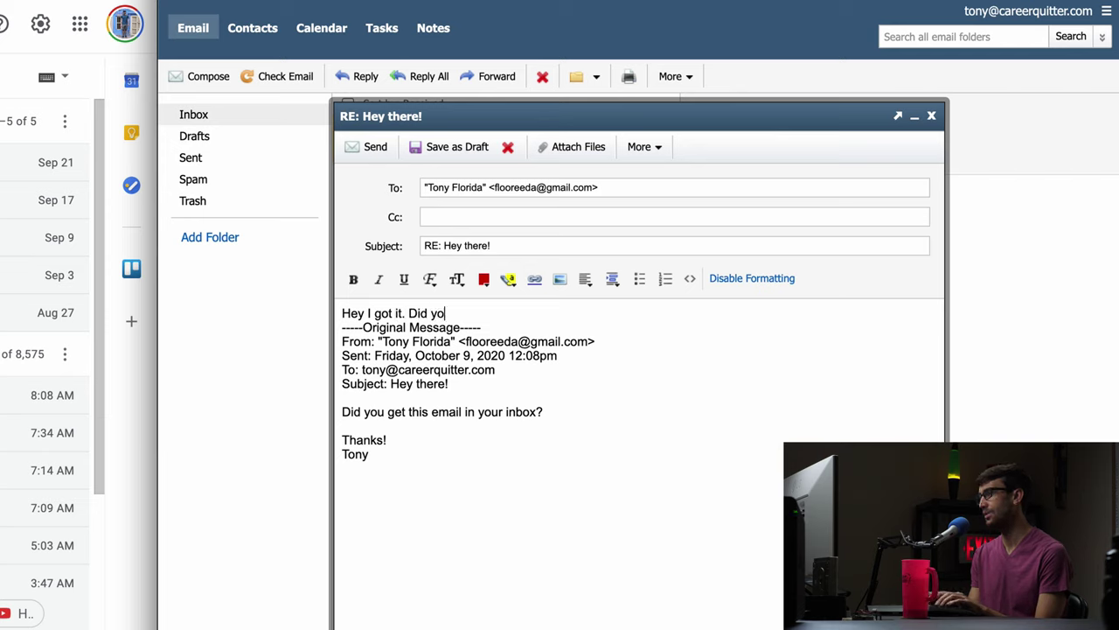
text(u get m)
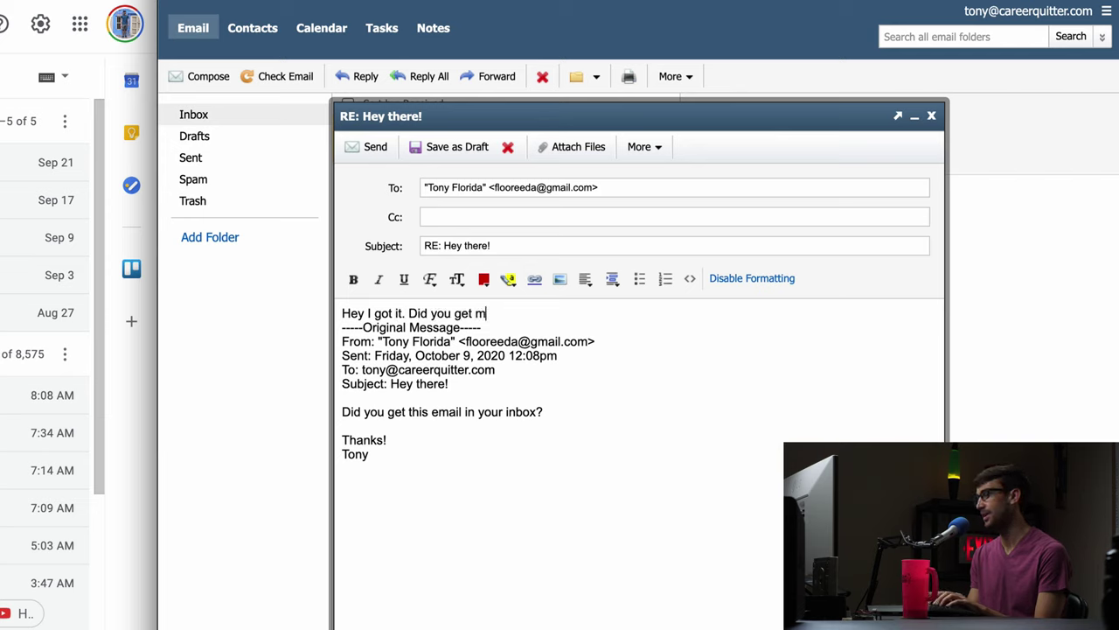
text(y email?)
key(Return)
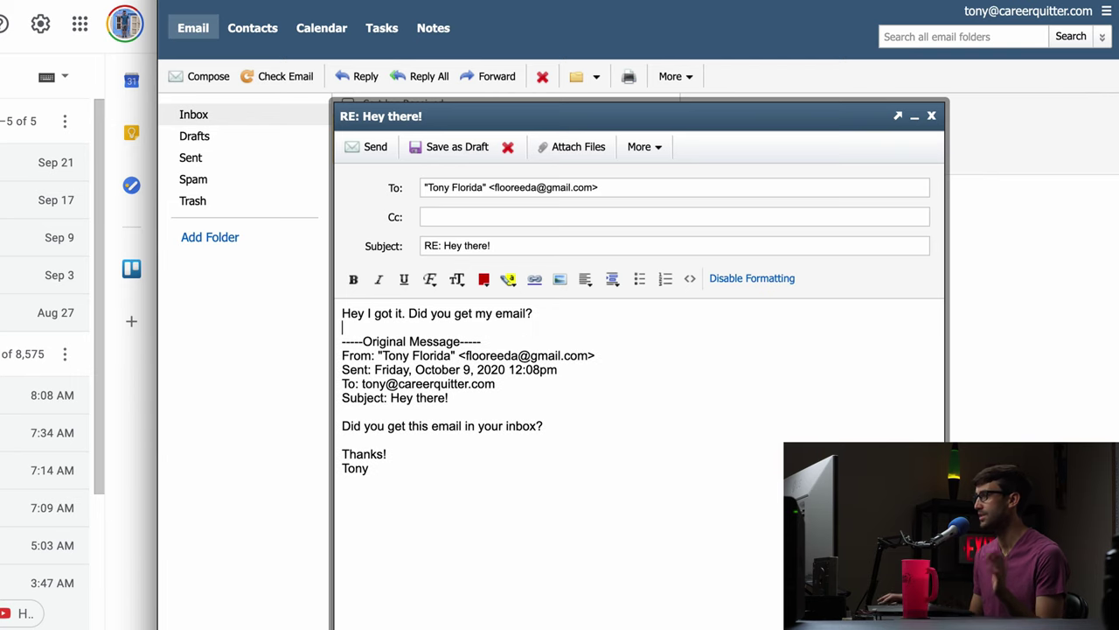
click(364, 144)
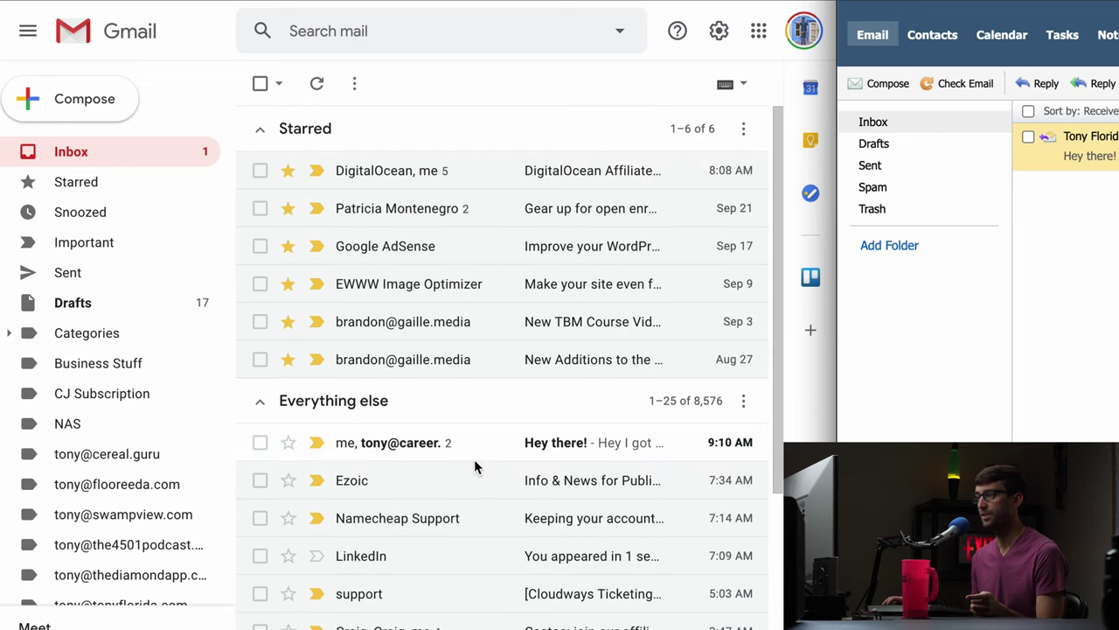
click(462, 447)
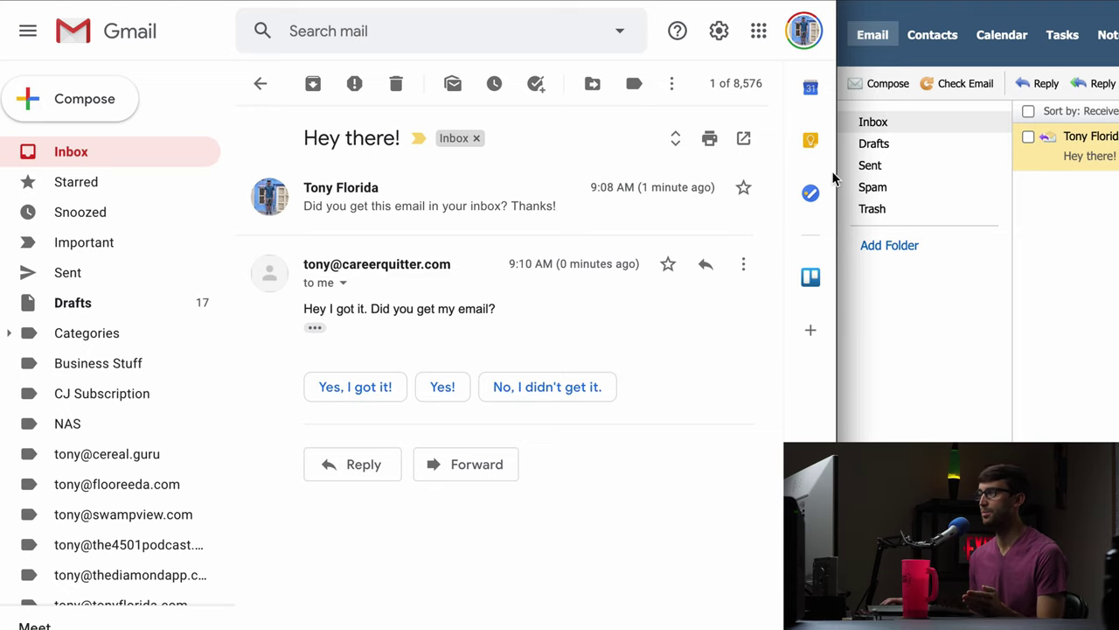
drag(837, 174, 1118, 174)
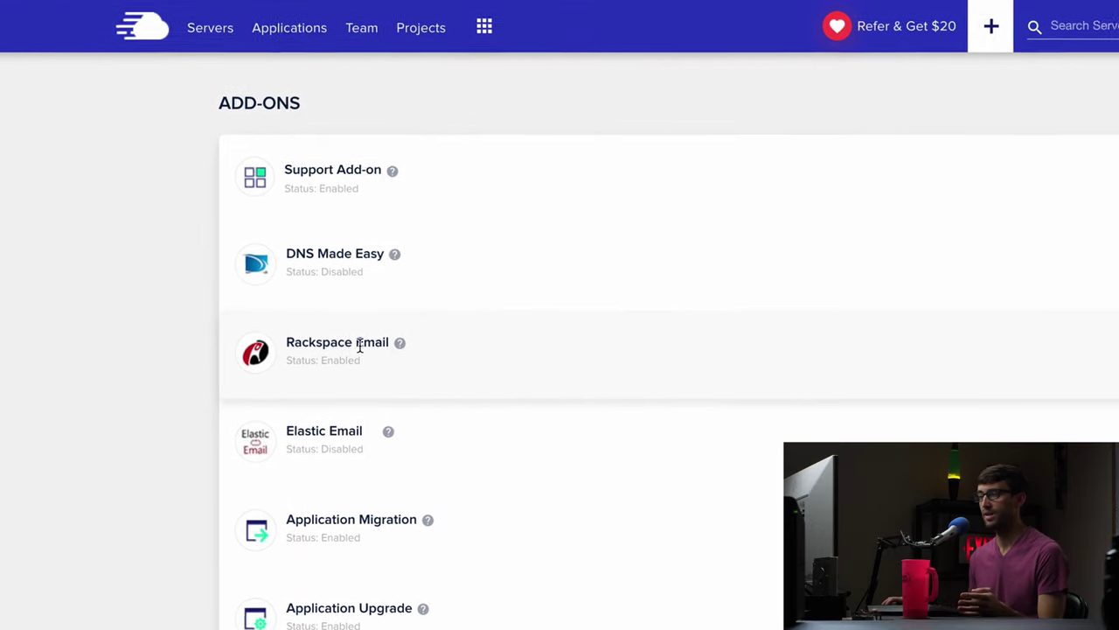
Add a help alias with the existing mailbox as its member and save the changes.
click(1054, 350)
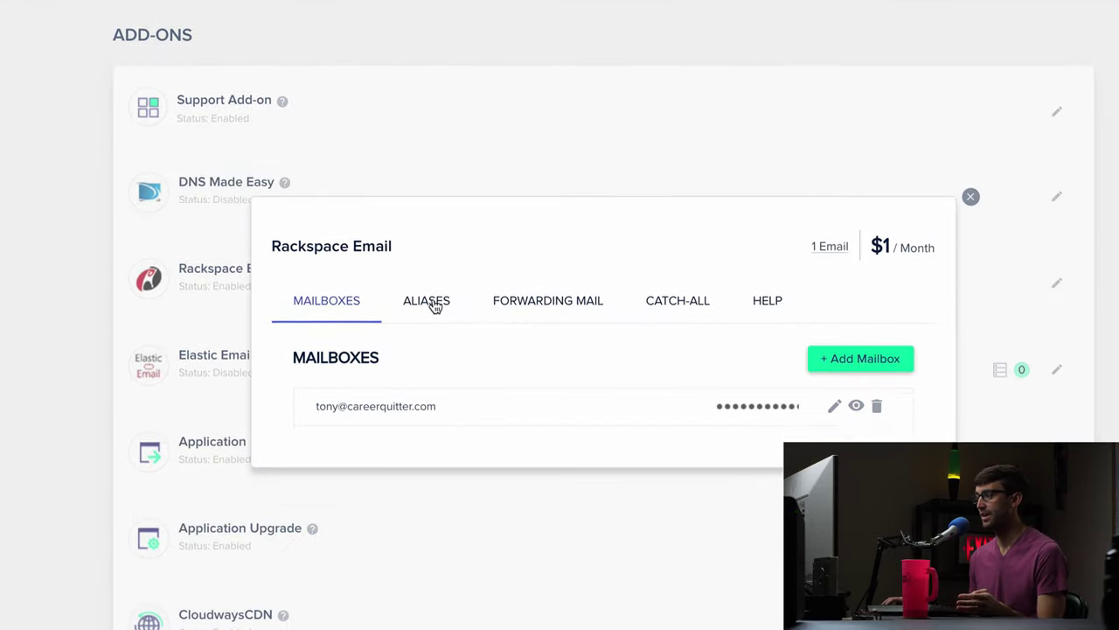
click(433, 301)
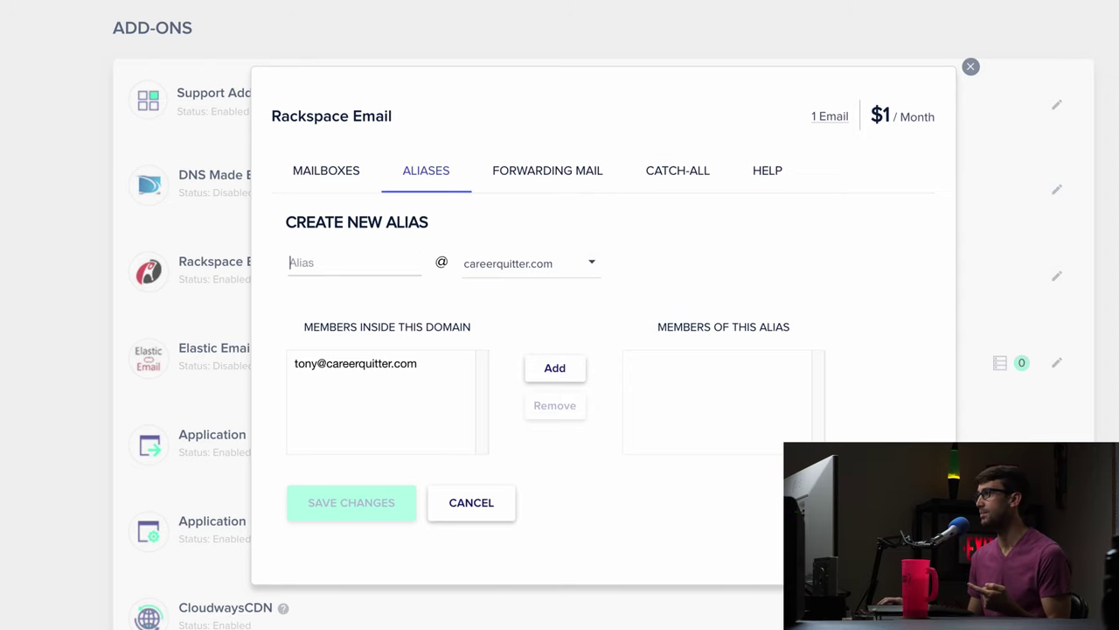
click(901, 131)
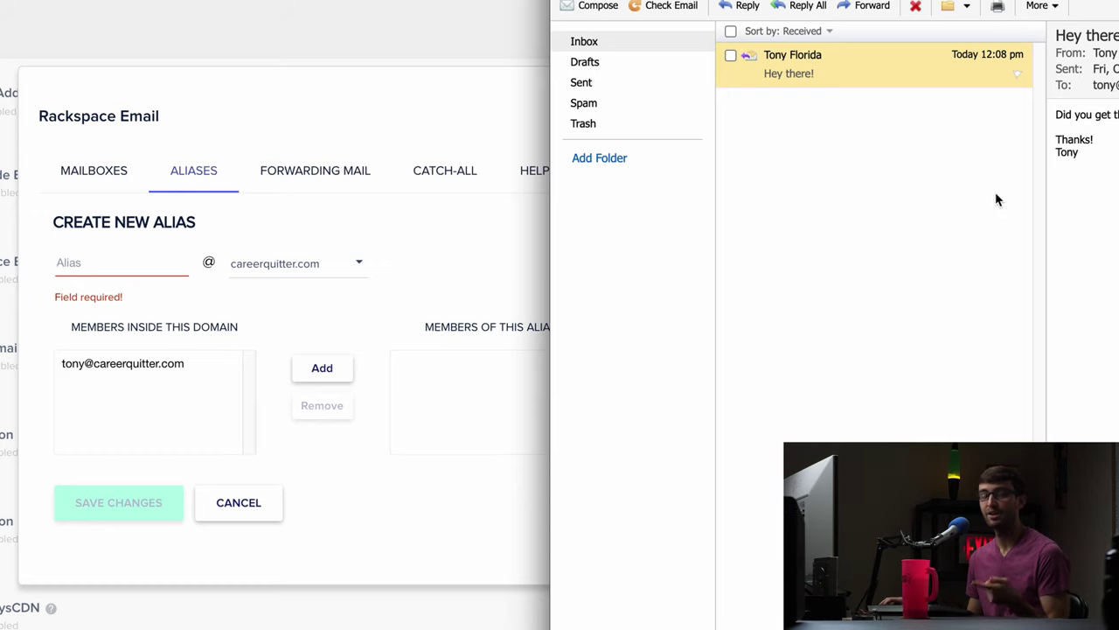
click(467, 111)
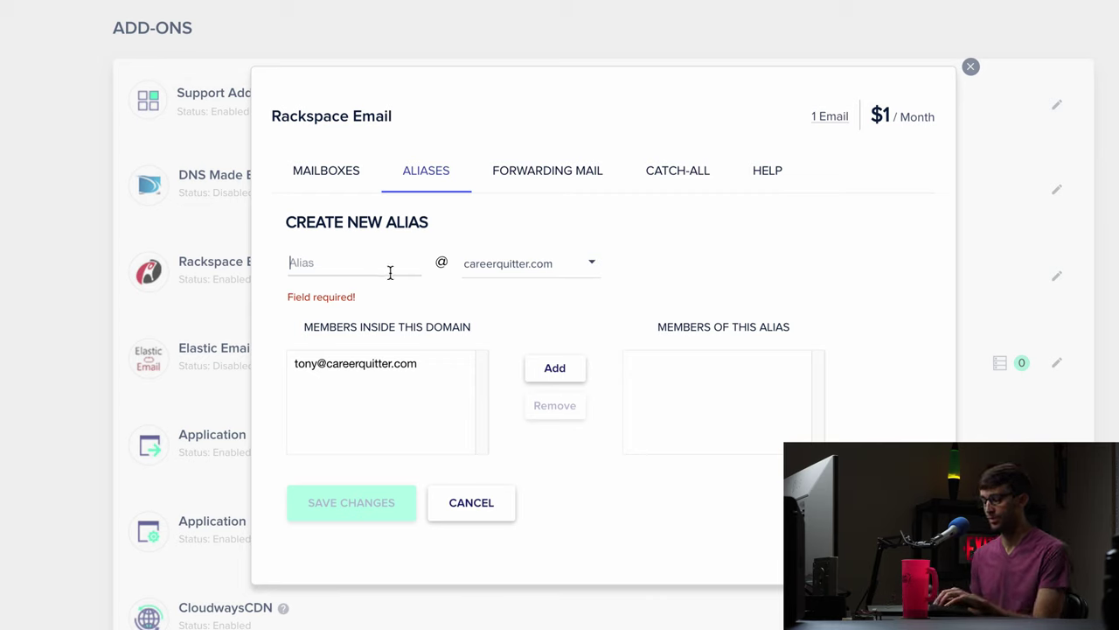
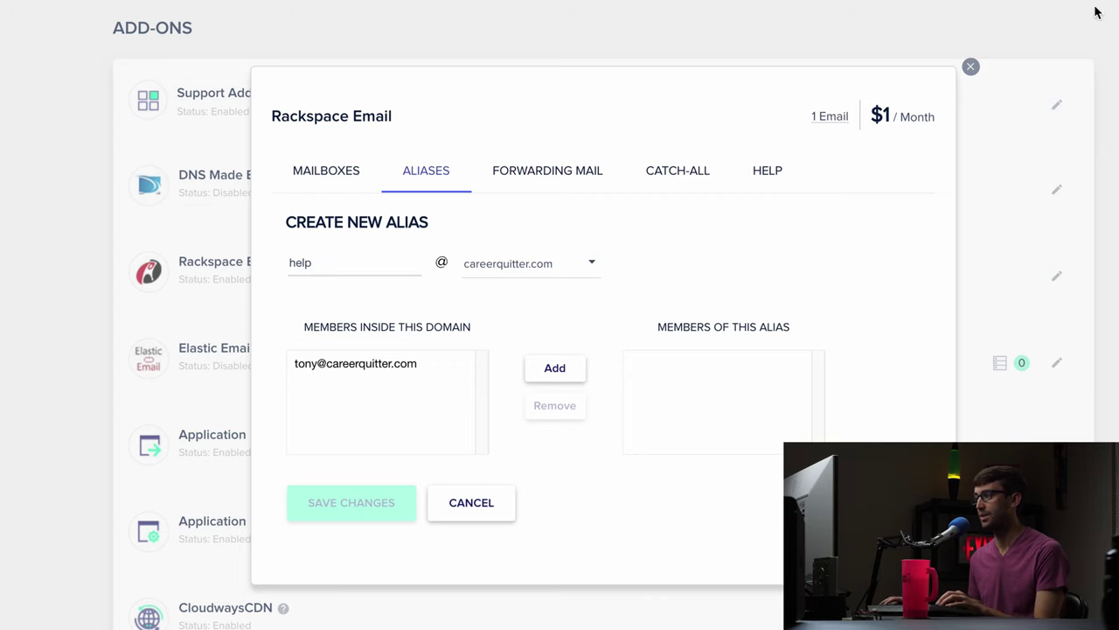
click(539, 370)
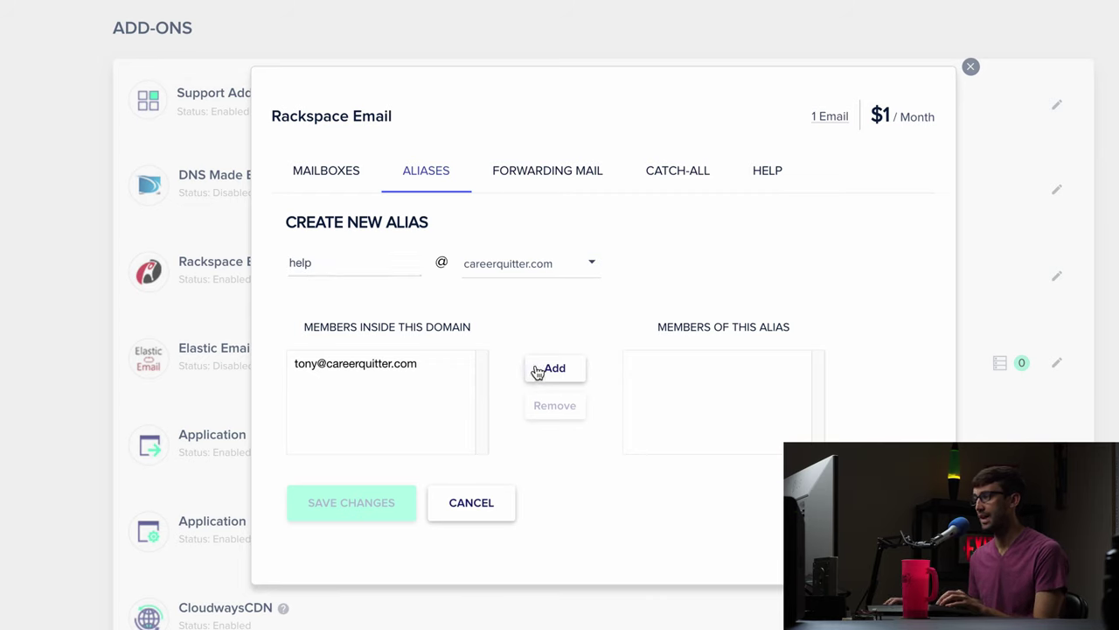
click(350, 365)
click(550, 368)
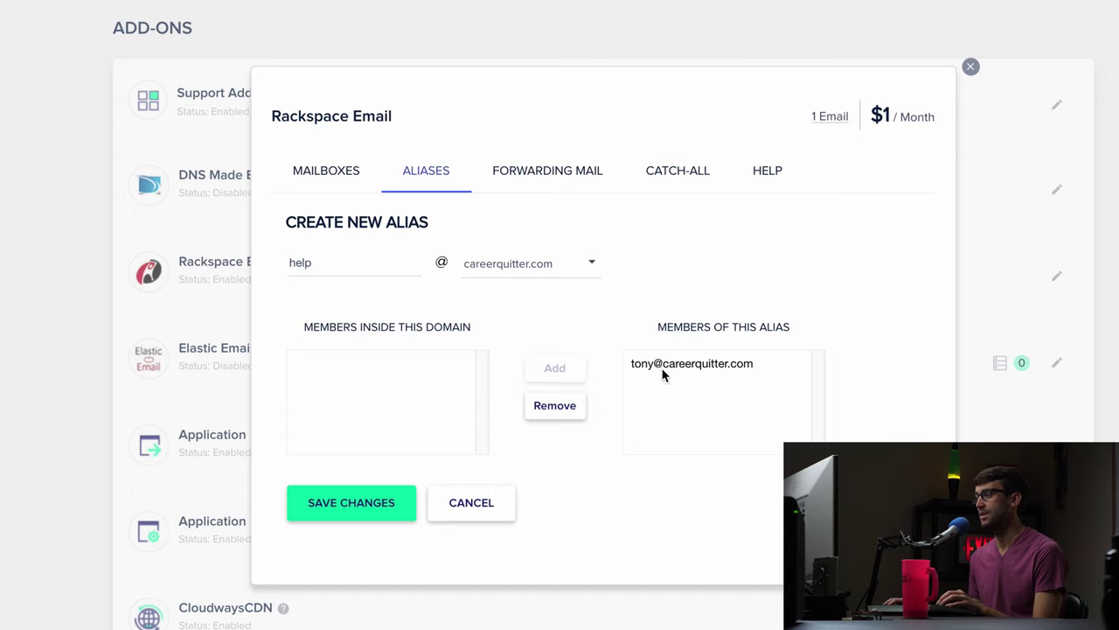
click(385, 503)
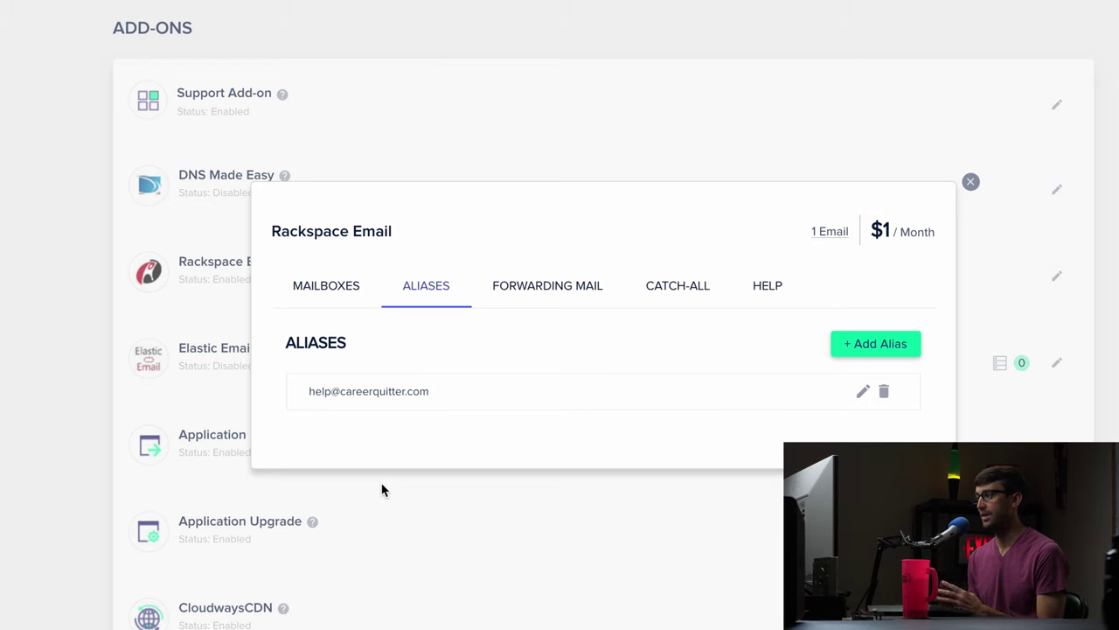
Close the Rackspace Email settings dialog and start a new Gmail message addressed to the help alias.
click(971, 183)
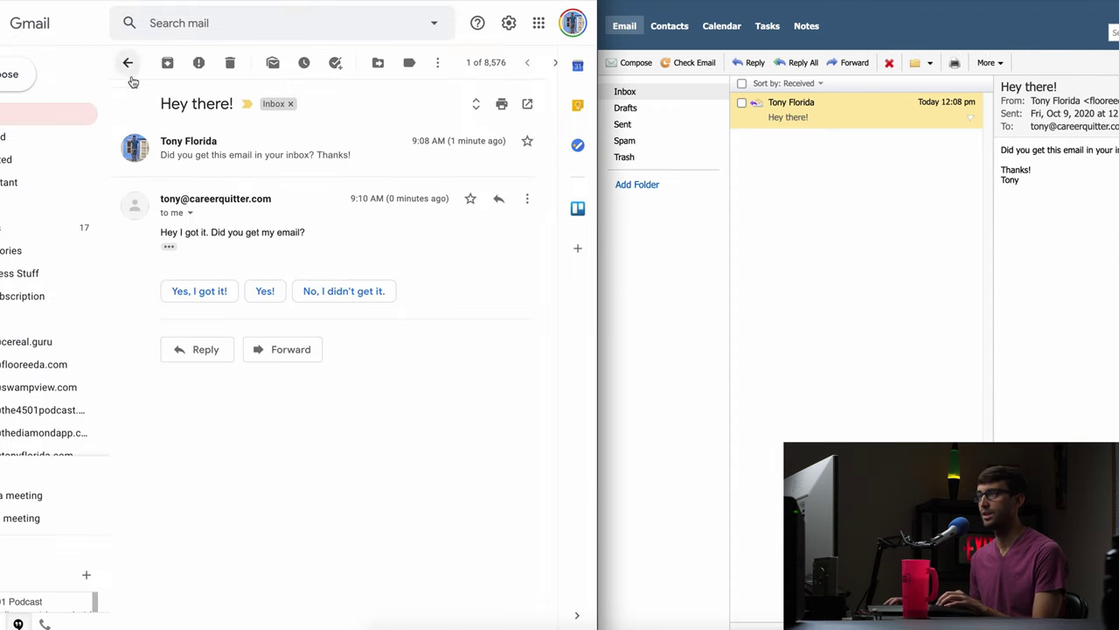
click(11, 78)
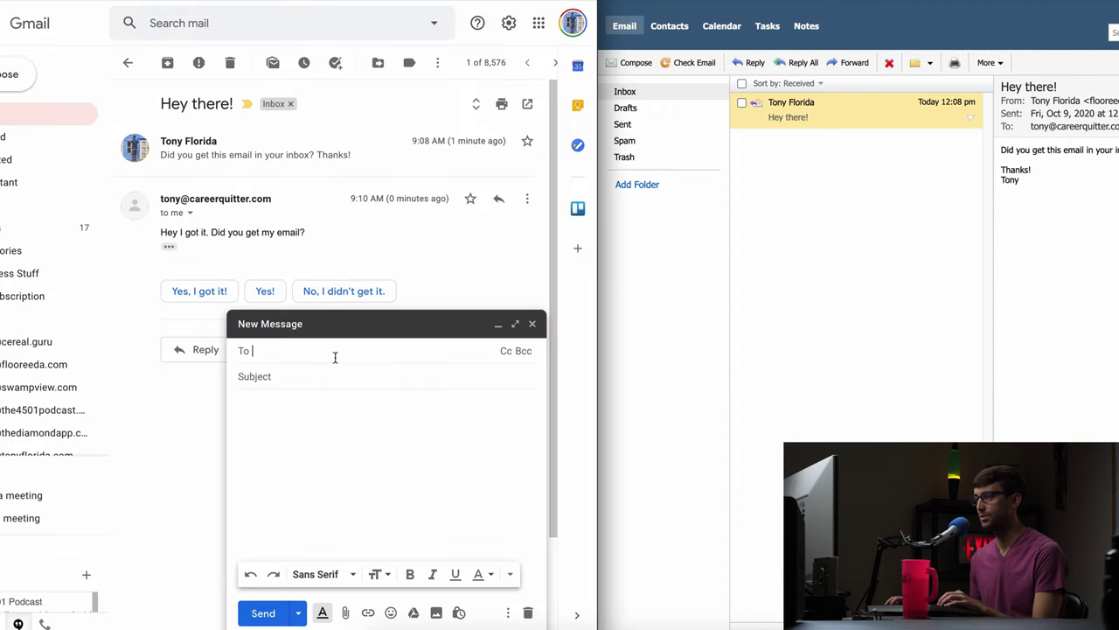
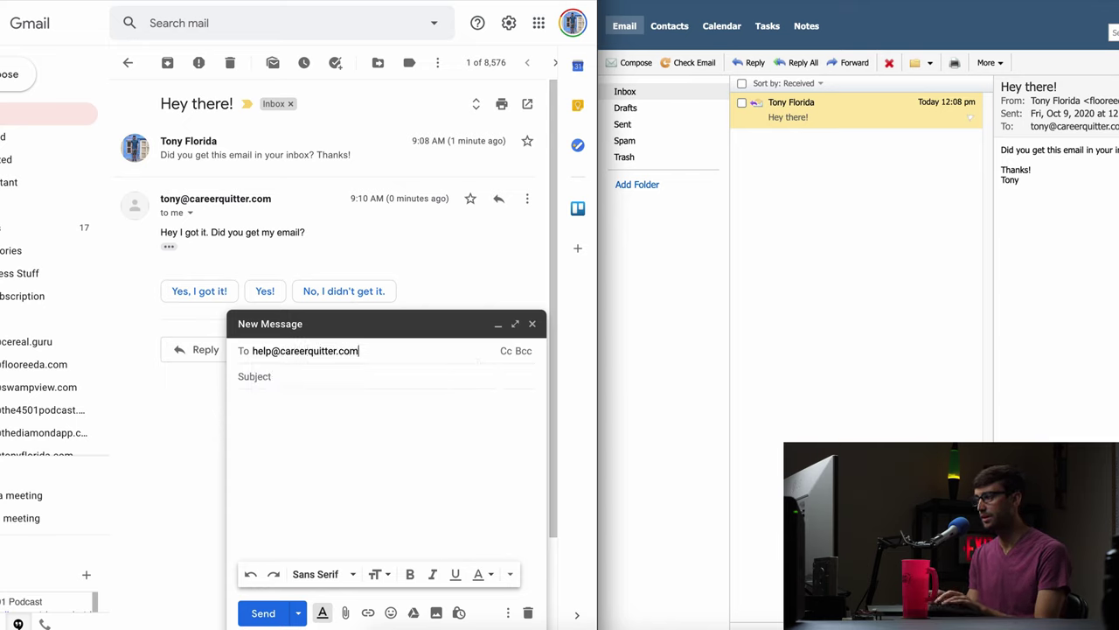
key(Tab)
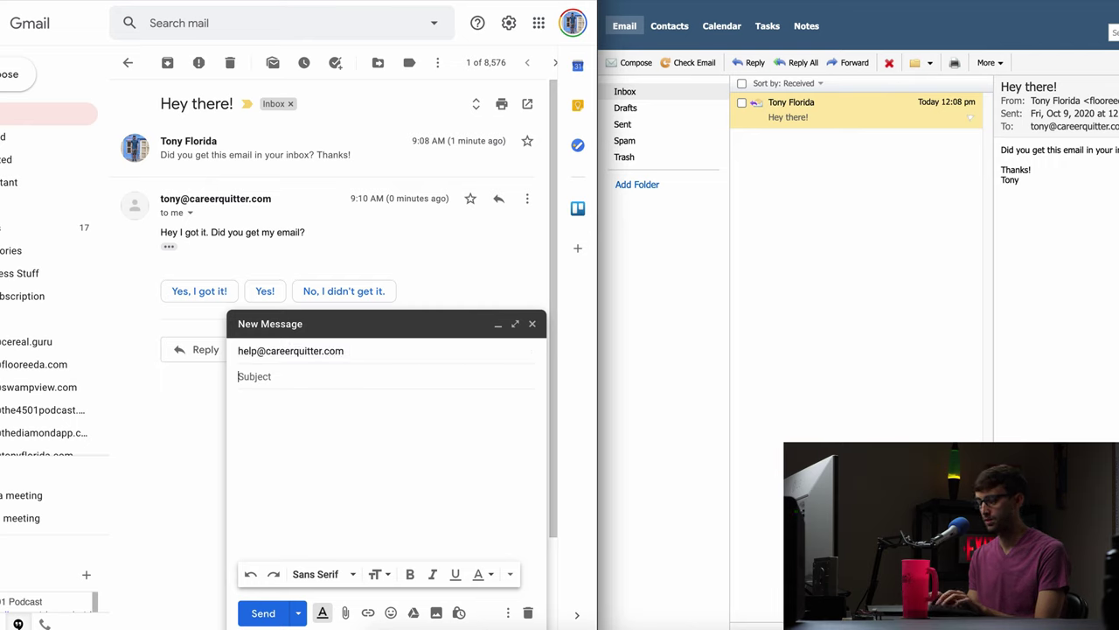
Give the email subject 'Does this work?' and body 'Let me know', then send it.
text(Does this o)
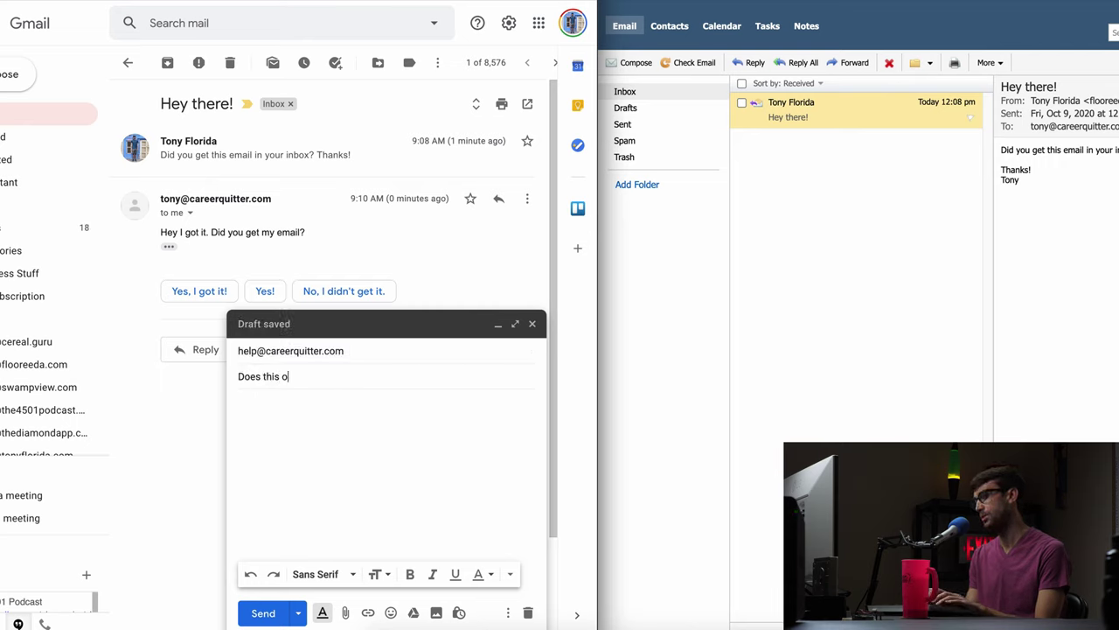
key(BackSpace)
text(word)
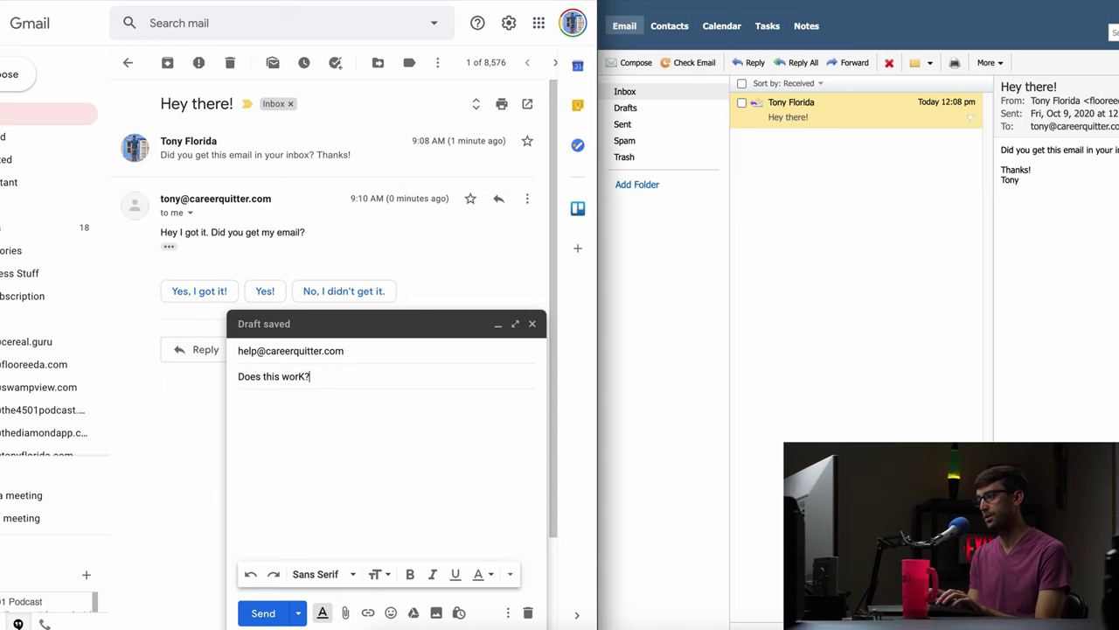
key(BackSpace)
key(BackSpace)
text(k?)
key(Tab)
text(Let me )
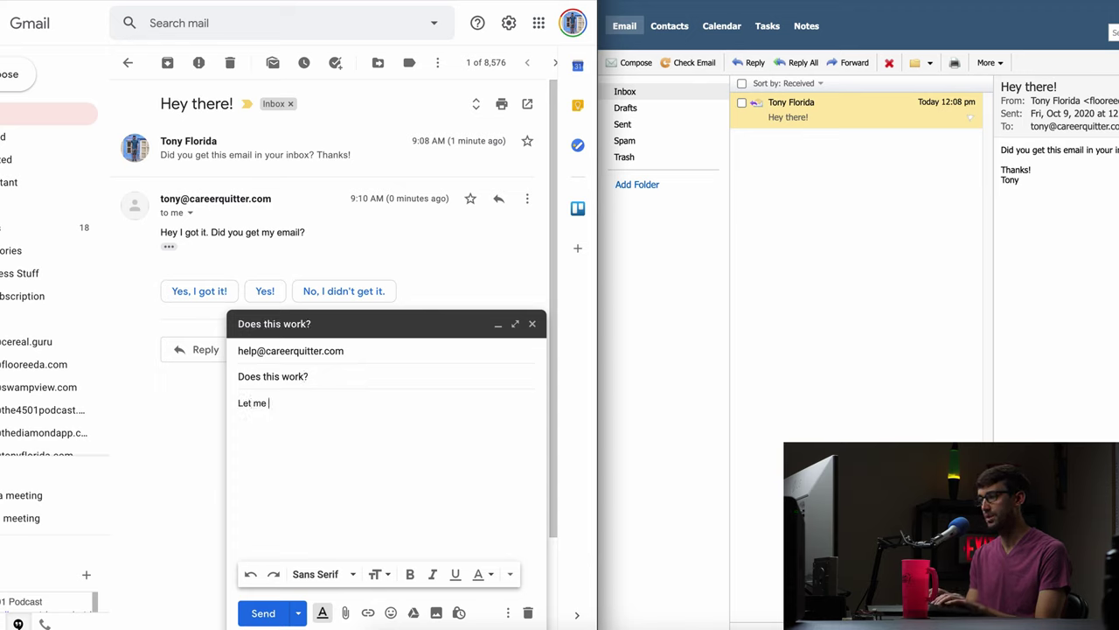
text(know.)
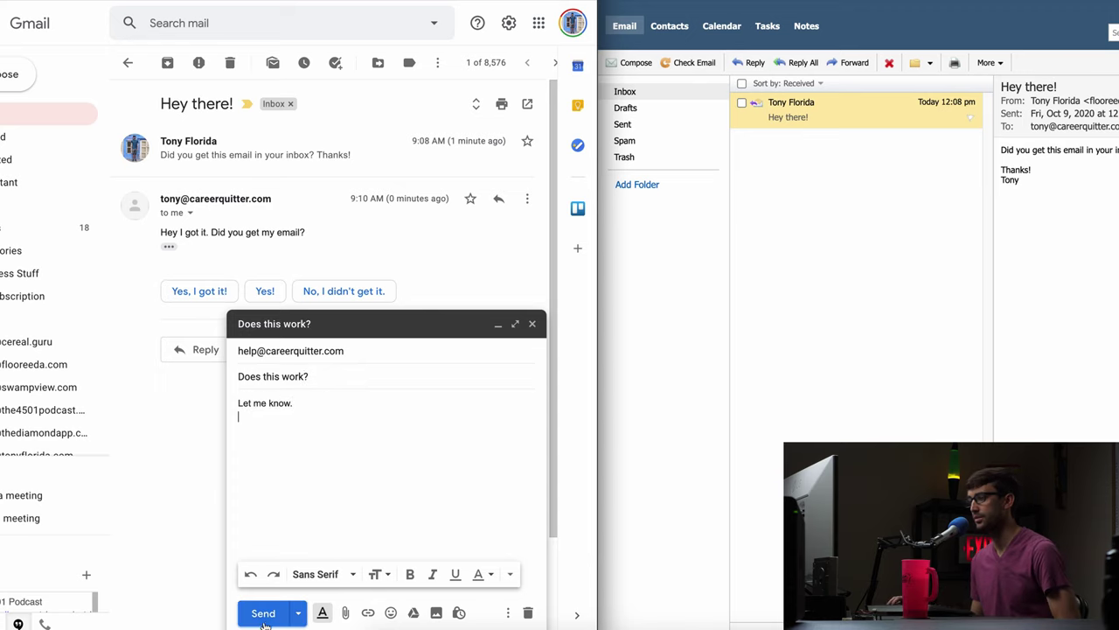
click(266, 619)
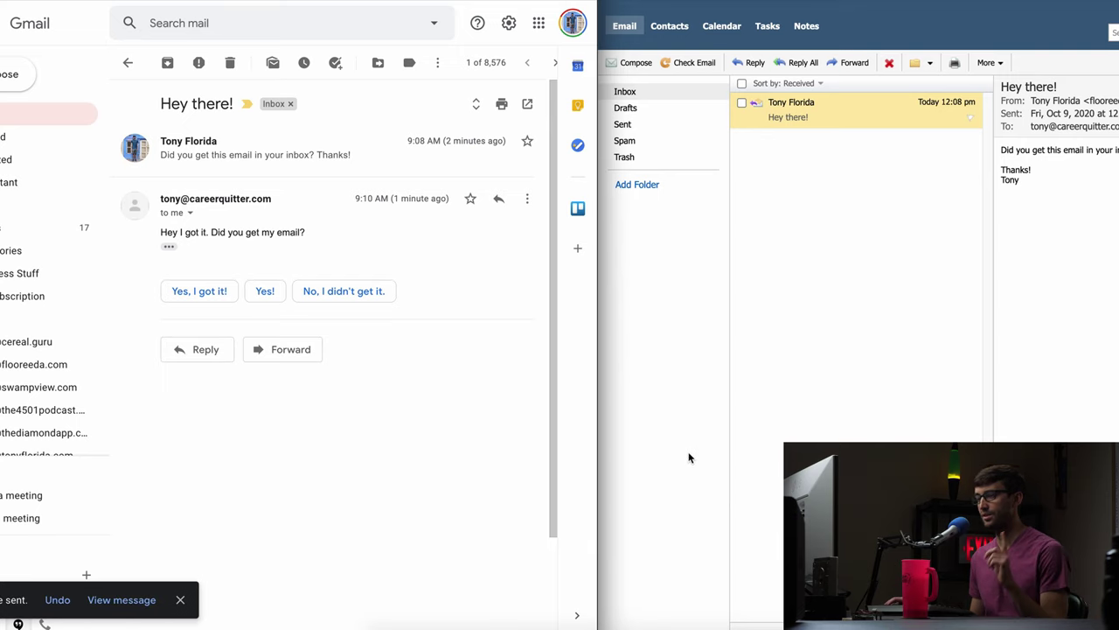
Dismiss the Gmail sent notice, check Rackspace mail, and open the 'Does this work?' message.
click(180, 599)
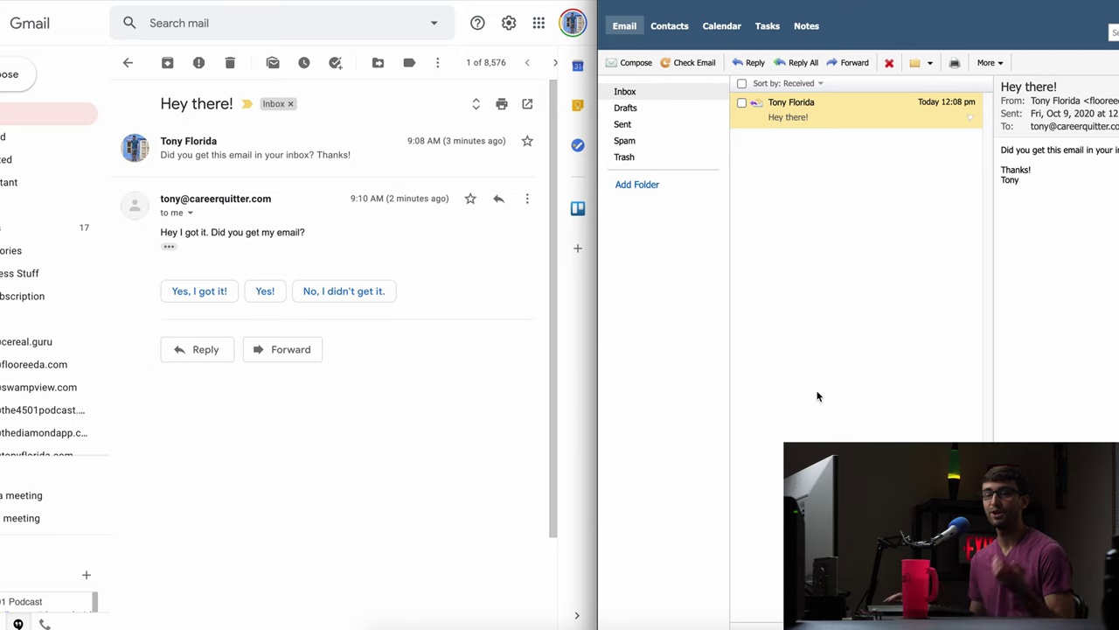
click(687, 63)
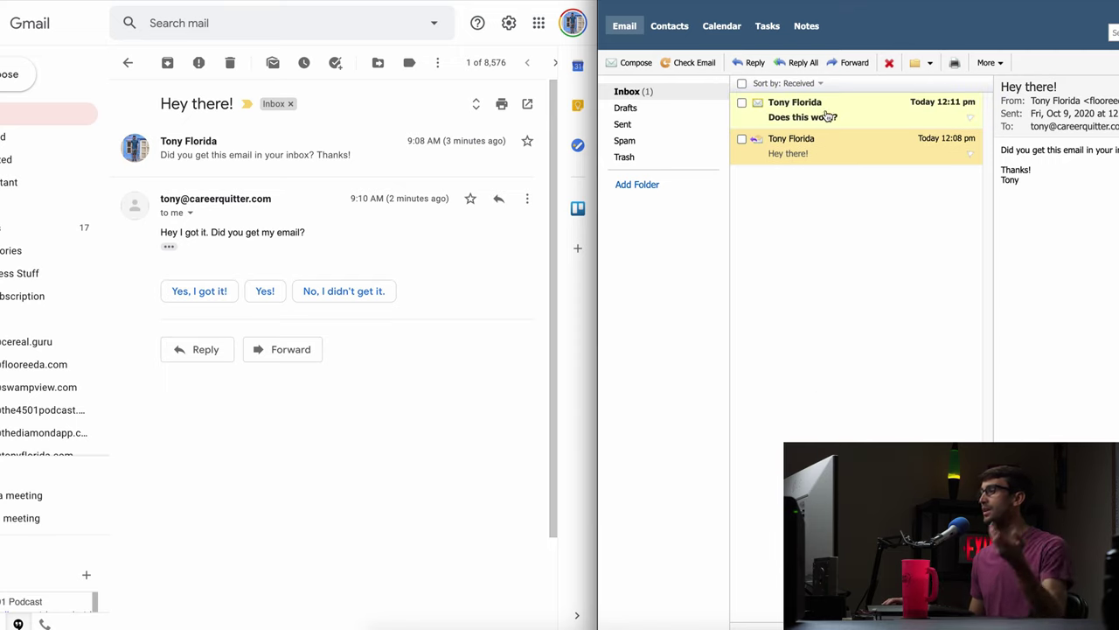
click(826, 110)
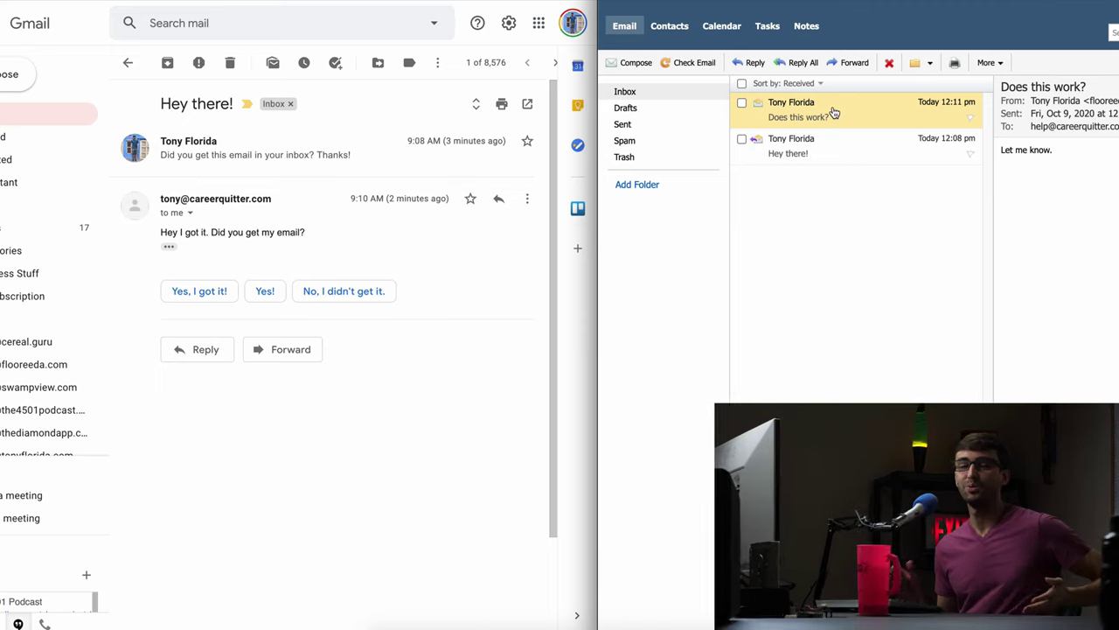